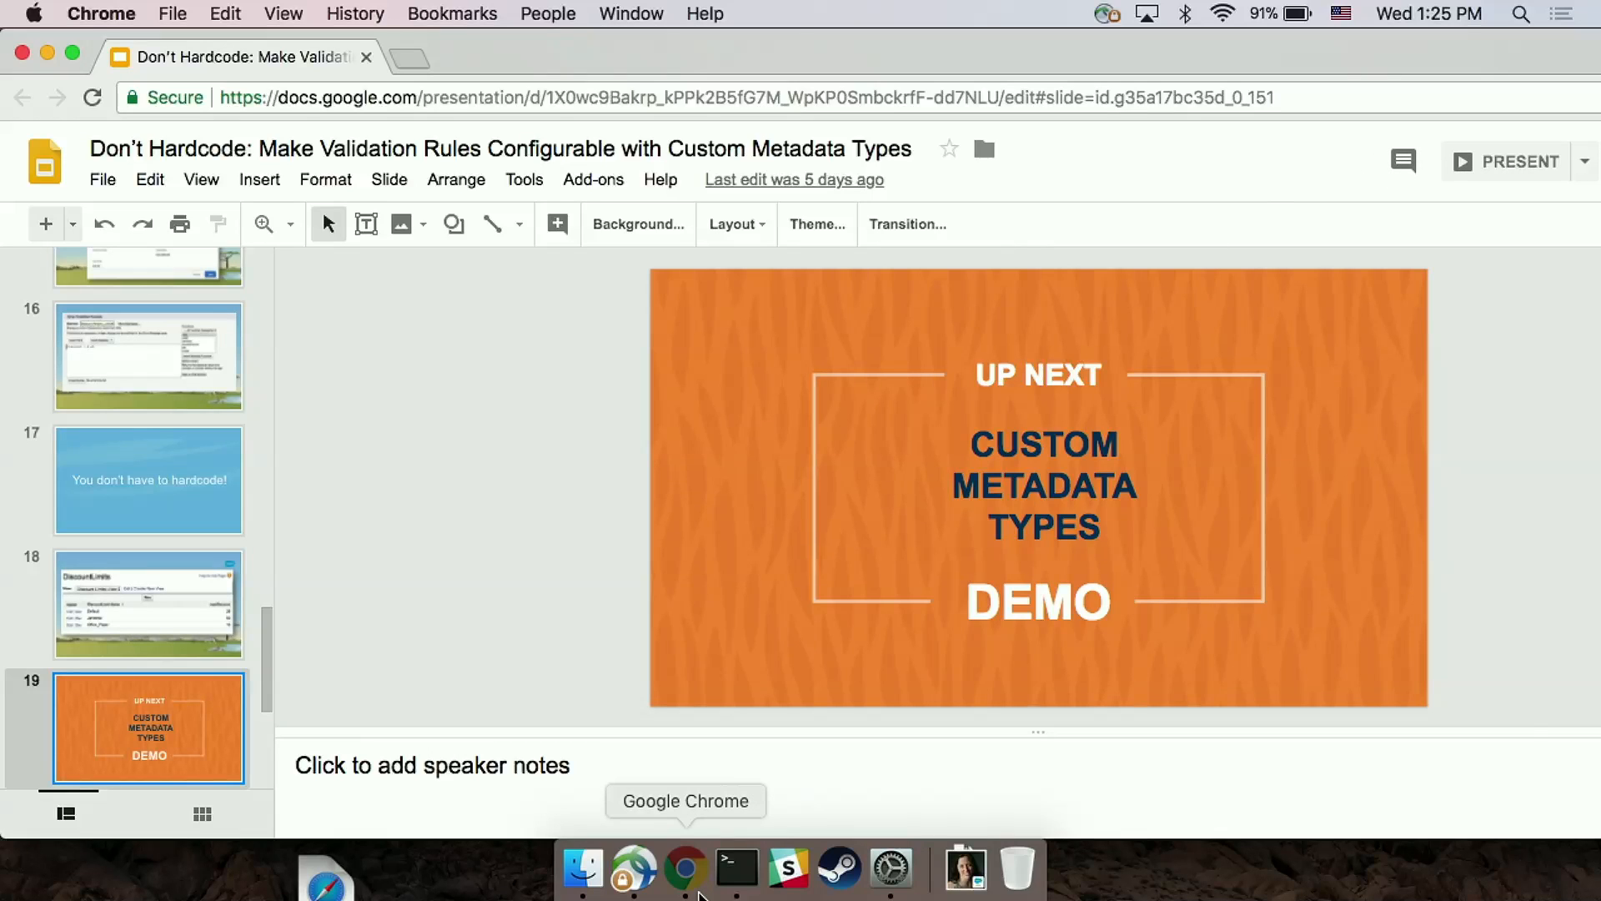
Step: Switch to the Salesforce browser window and open the Trailhead Pass product of TDX Opportunity
right_click(685, 867)
left_click(878, 527)
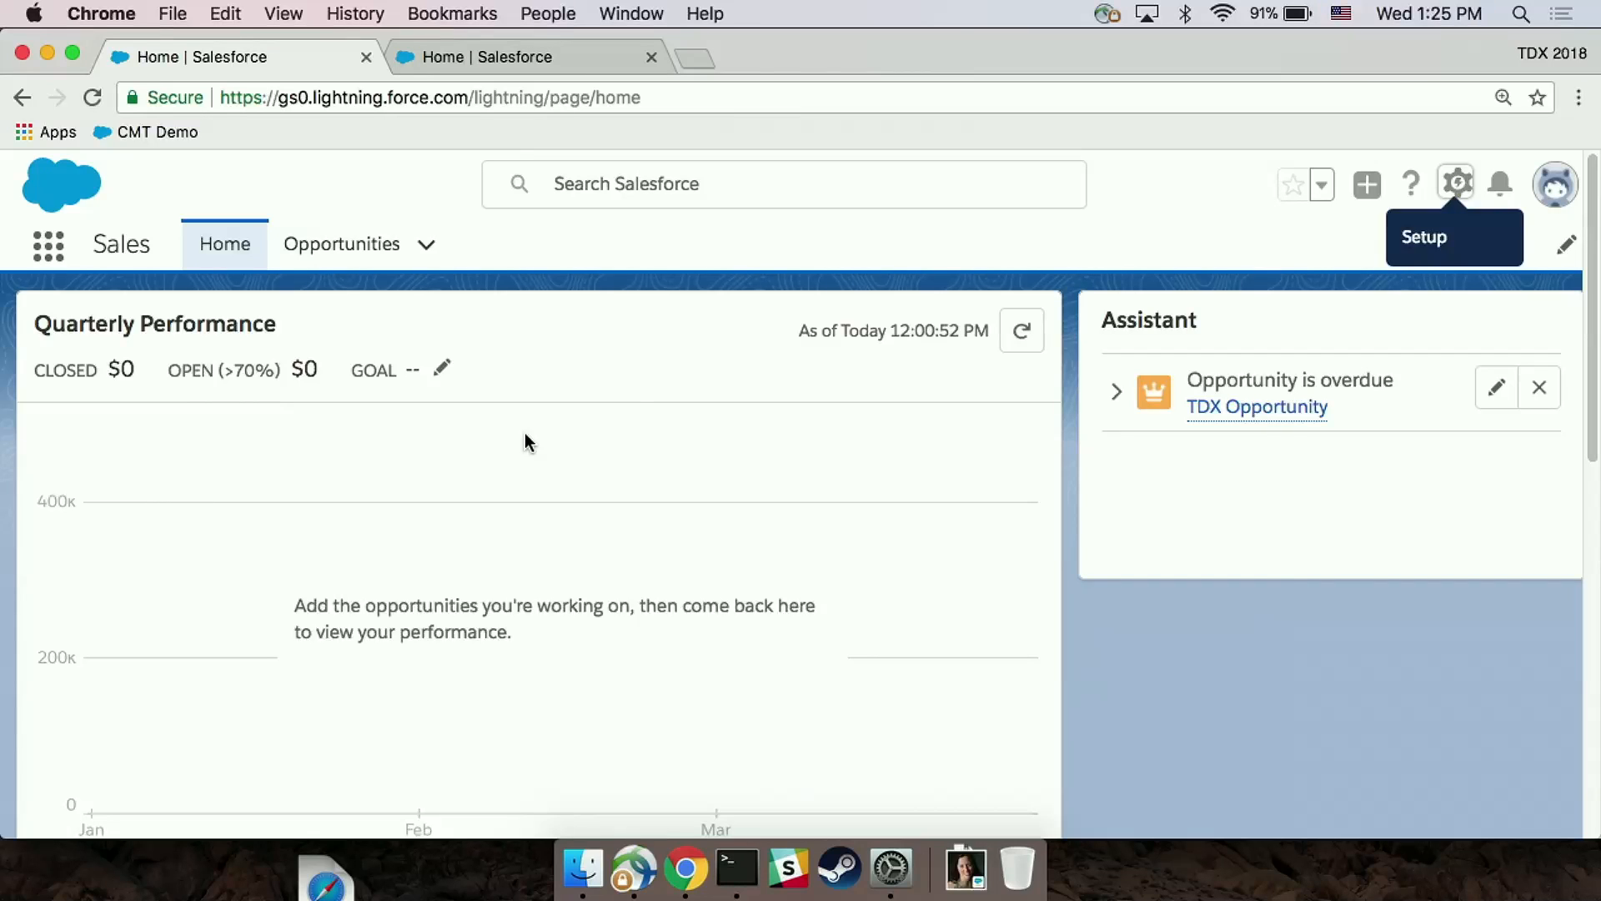
left_click(345, 247)
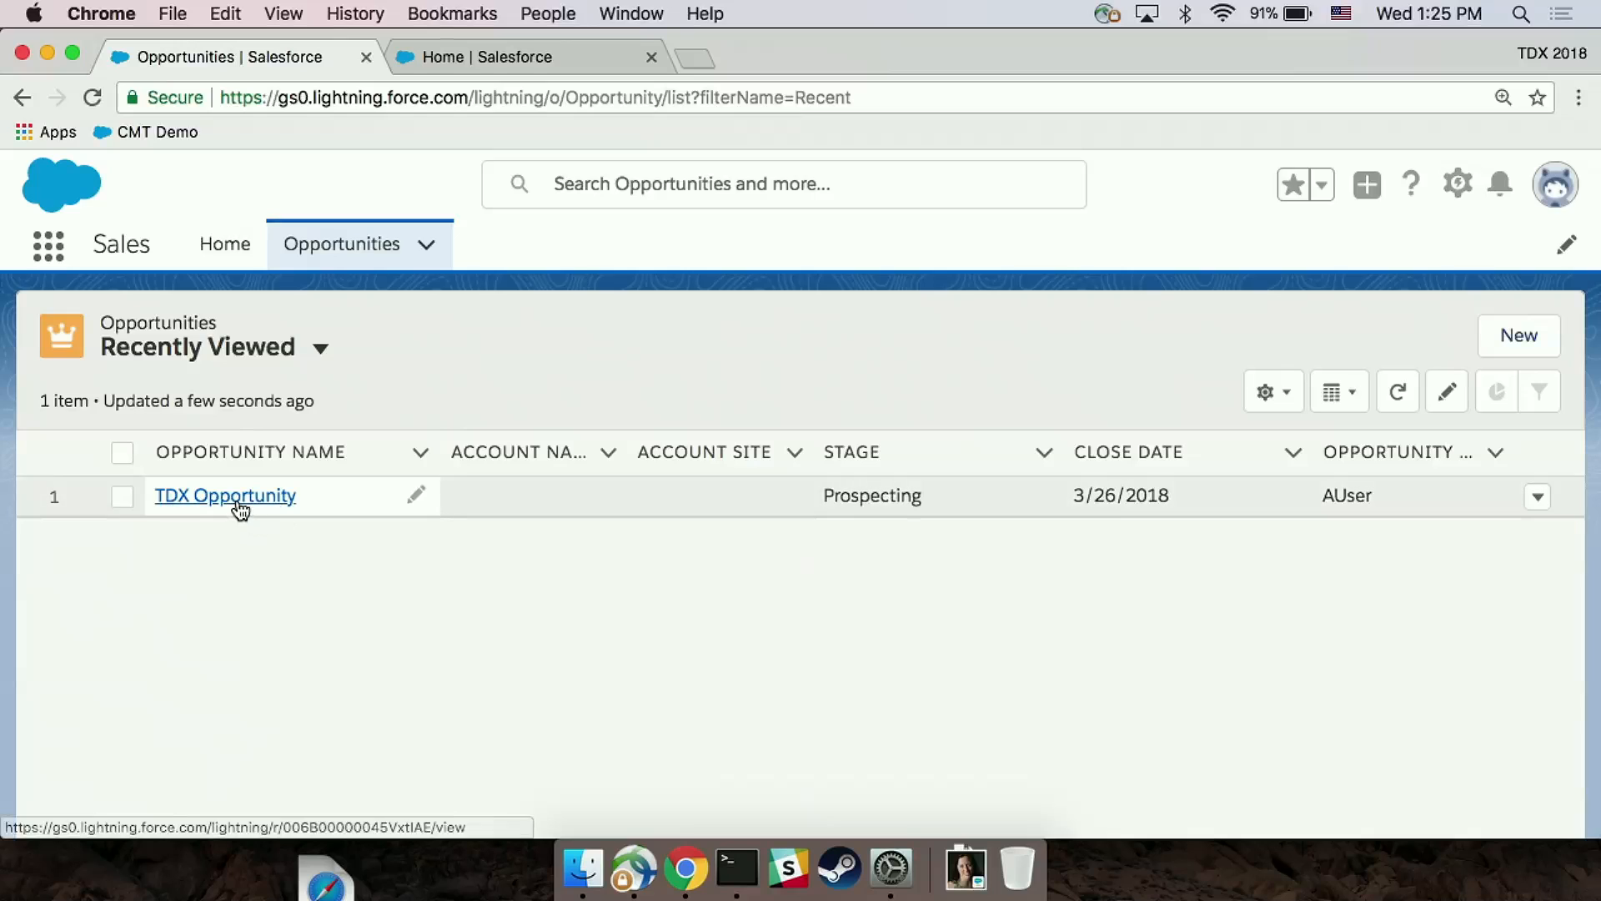
left_click(238, 501)
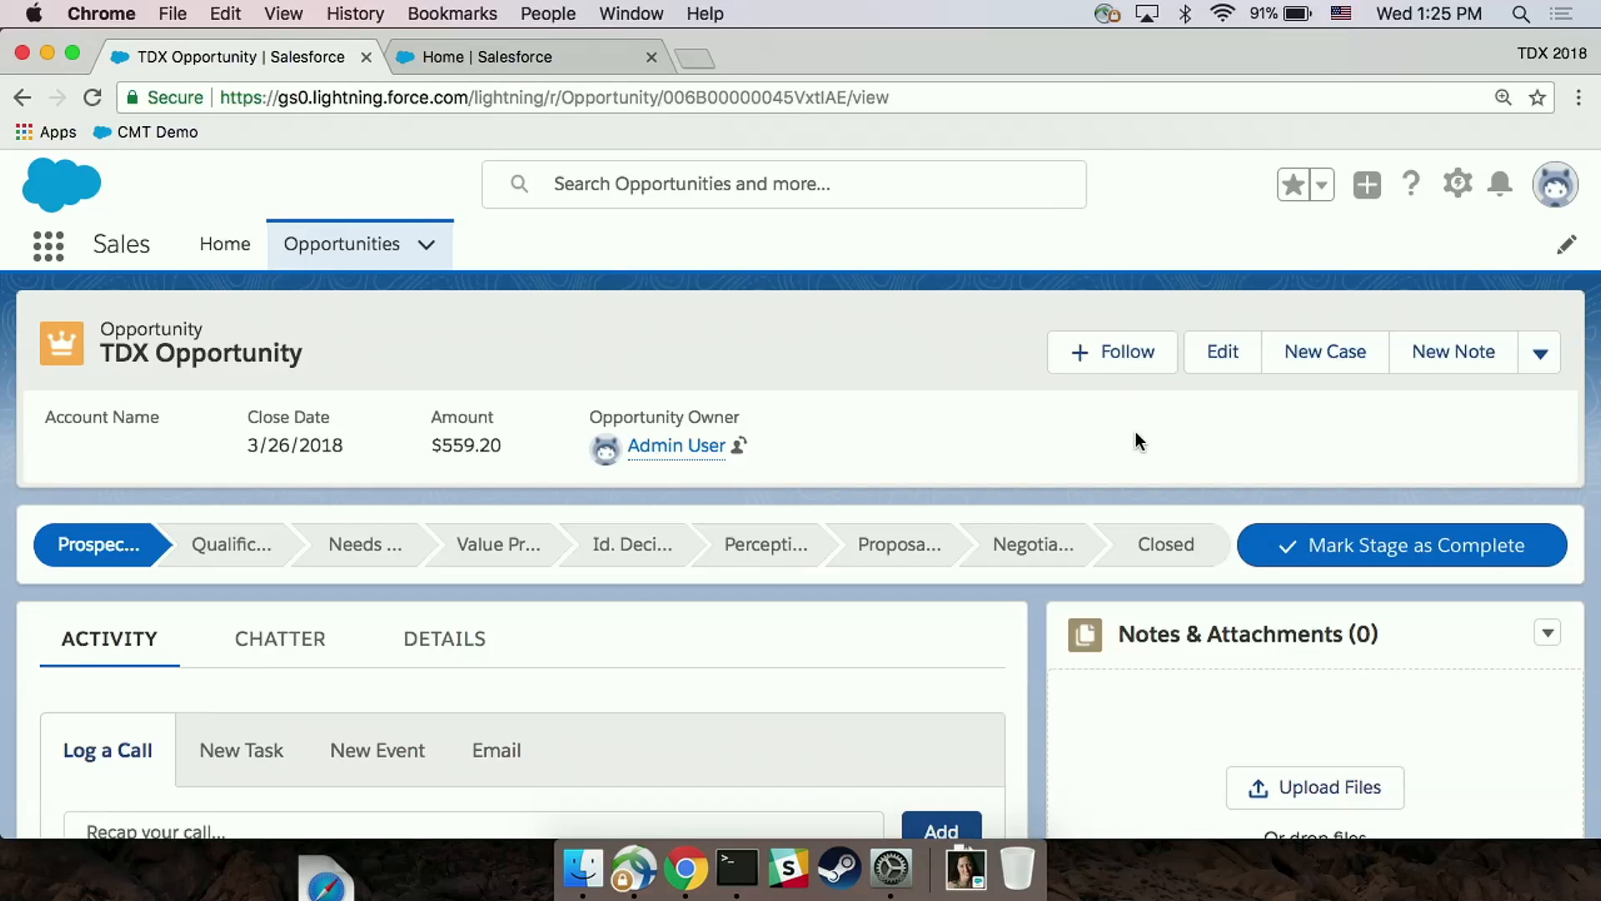
scroll(1136, 440, "down", 15)
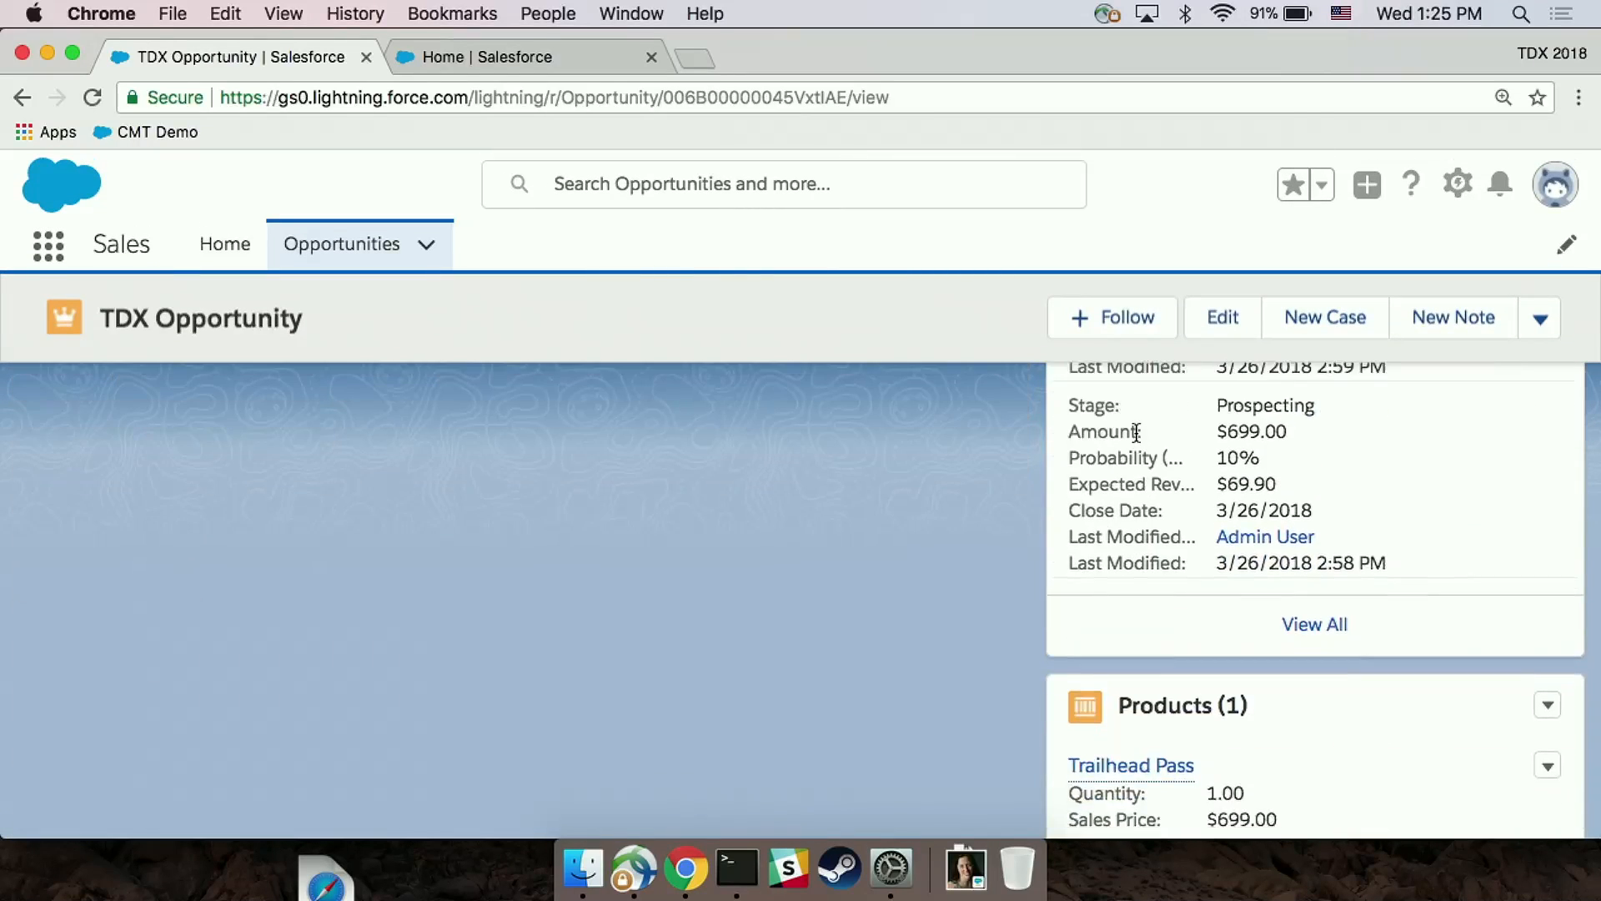
scroll(1135, 432, "down", 3)
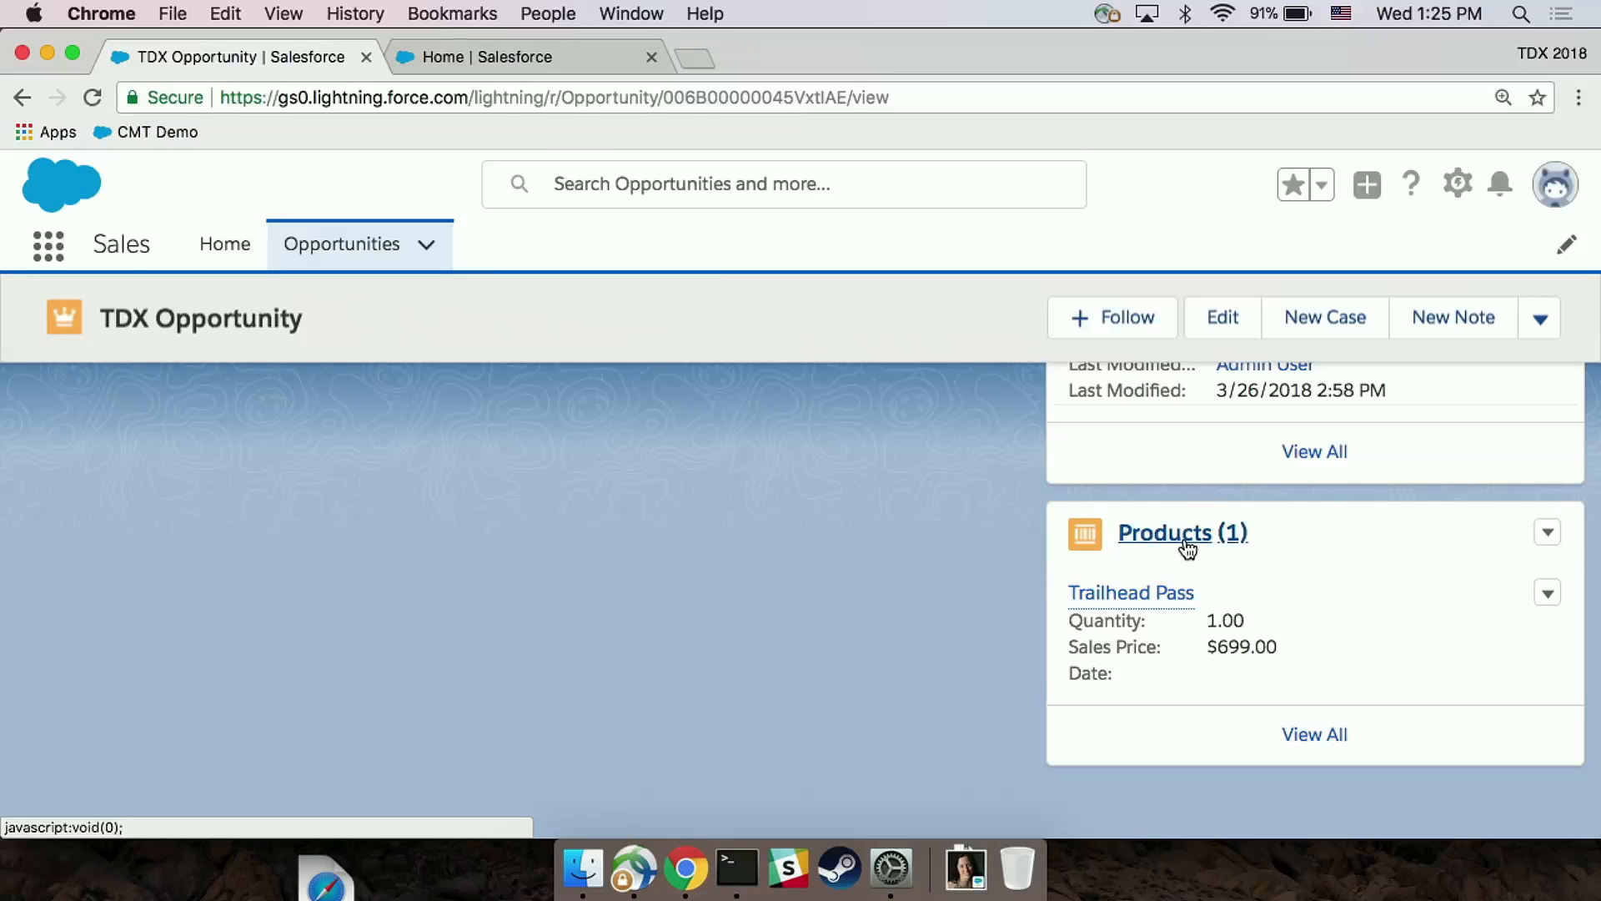
left_click(1164, 593)
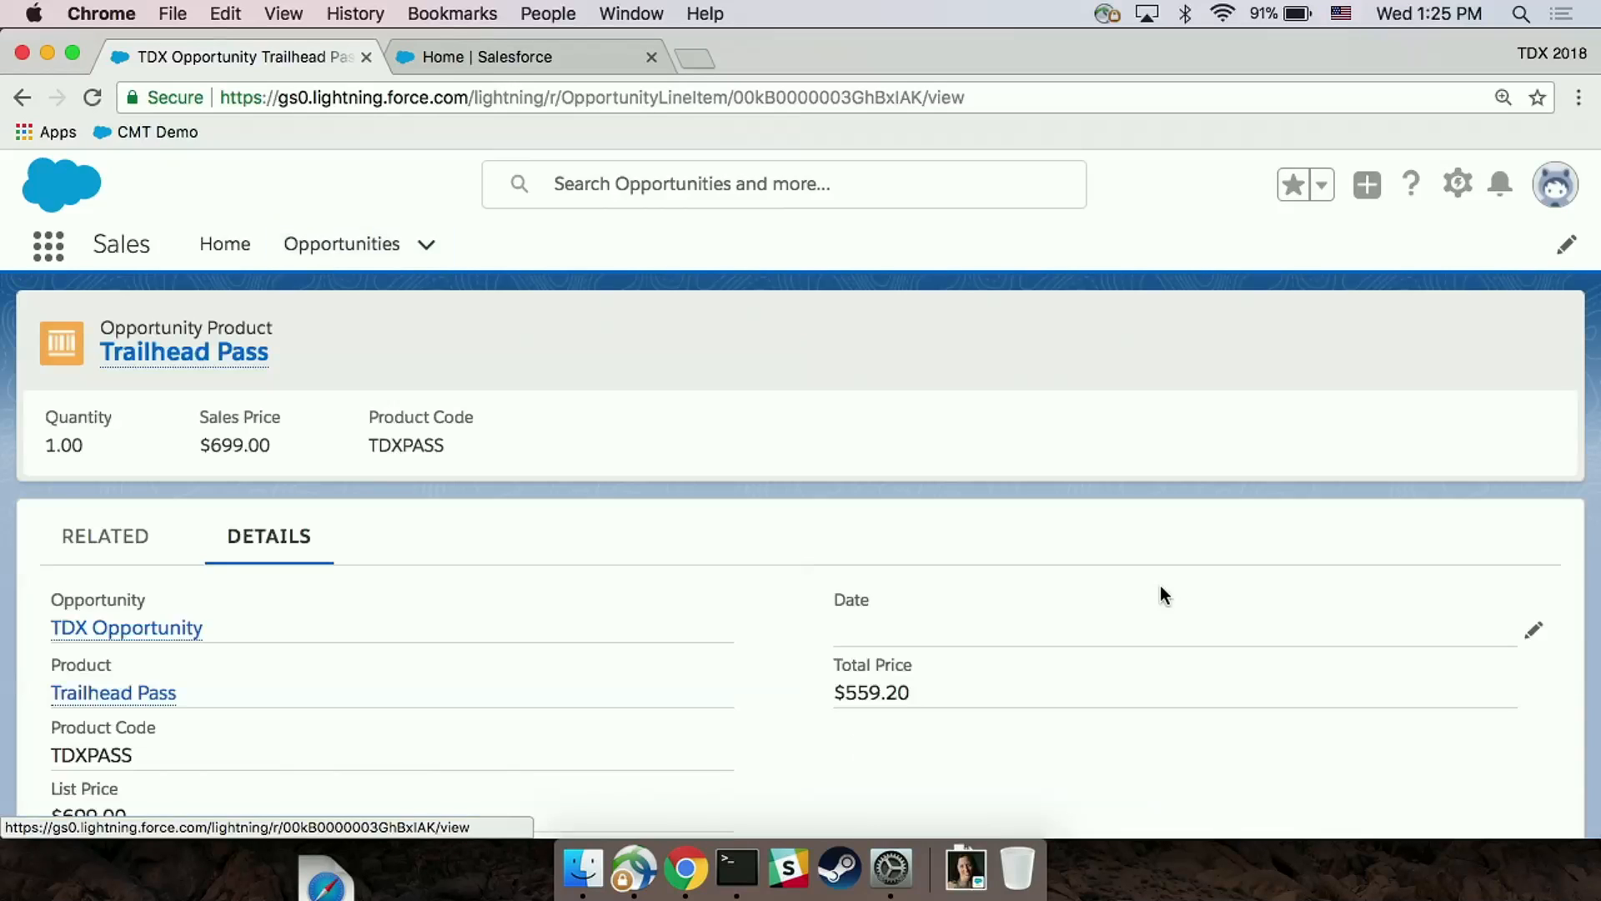
Step: Try to save the Trailhead Pass opportunity product with a discount of 30%
scroll(998, 457, "down", 5)
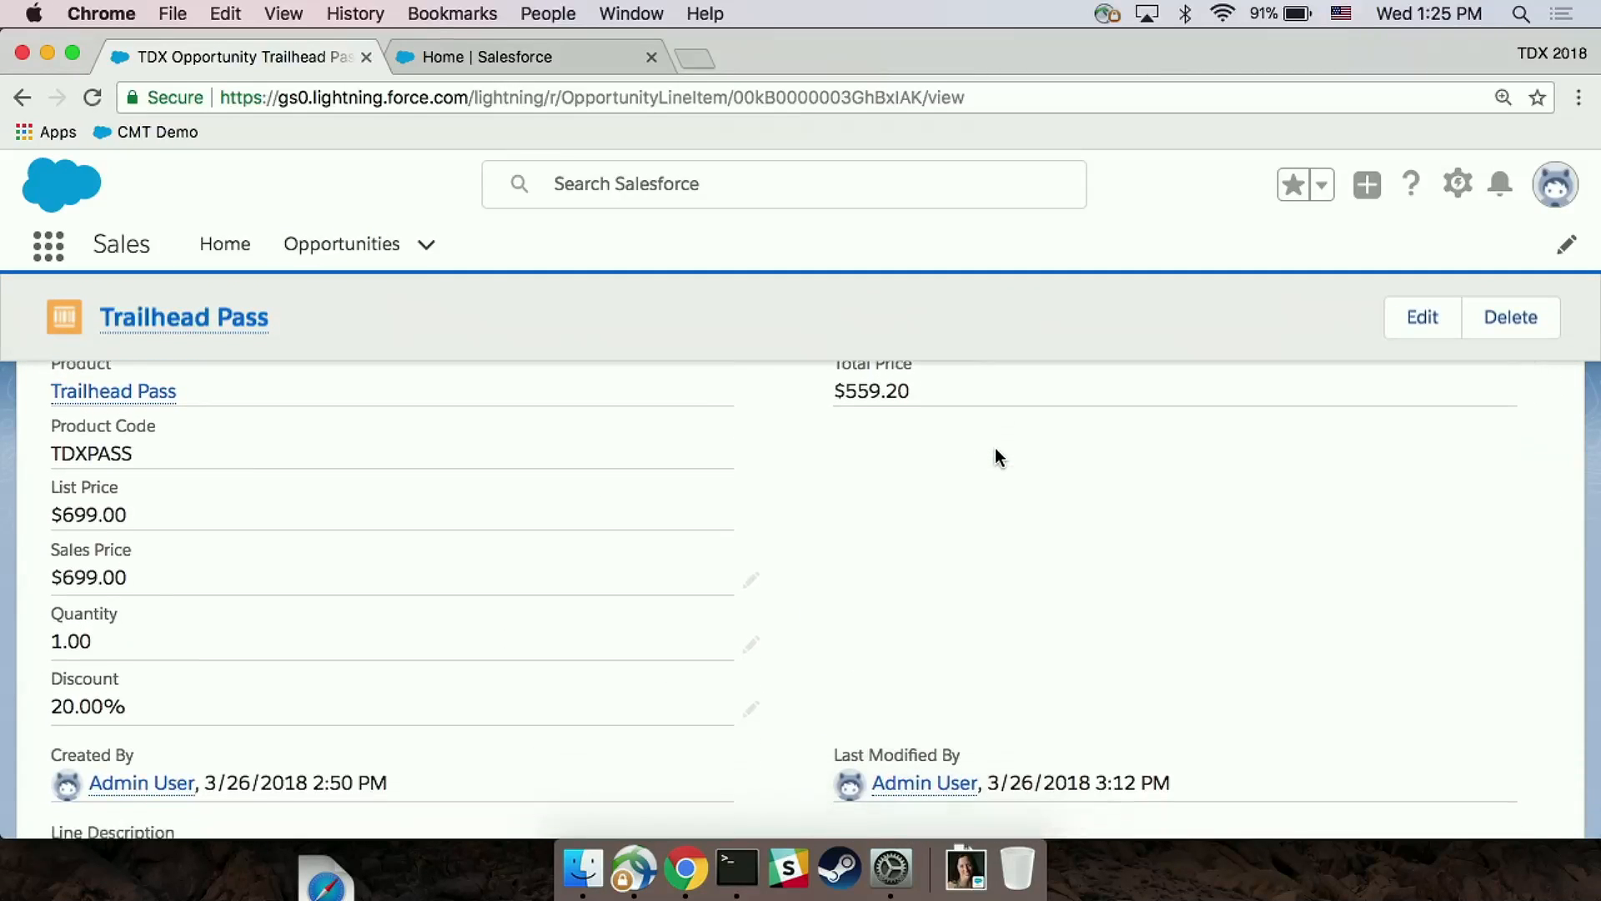
scroll(998, 456, "down", 1)
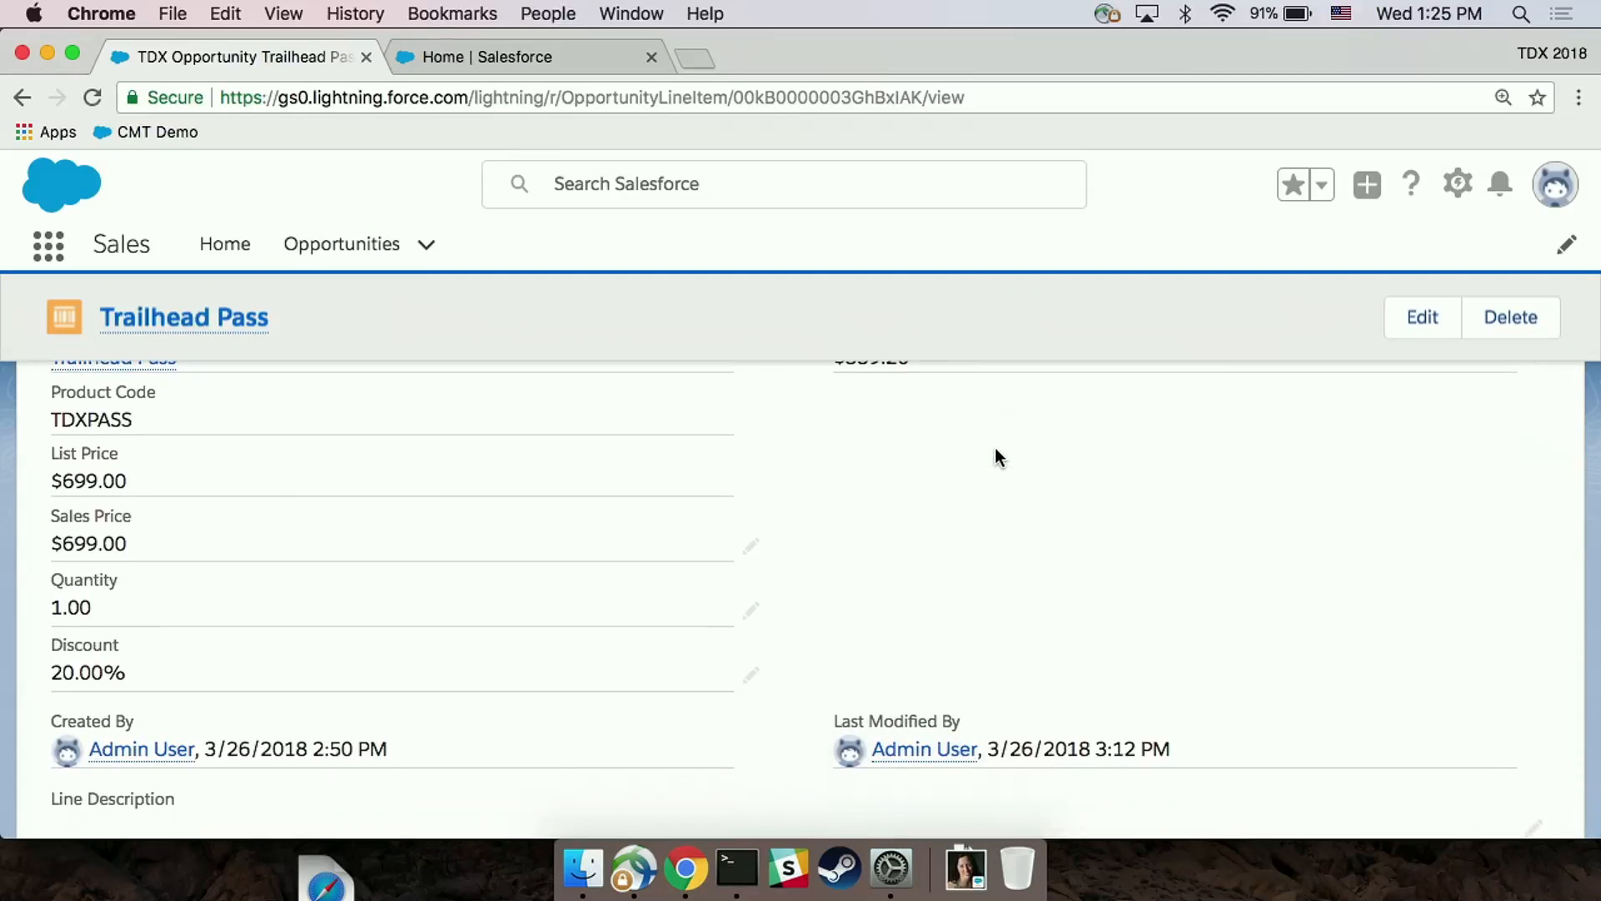
double_click(127, 675)
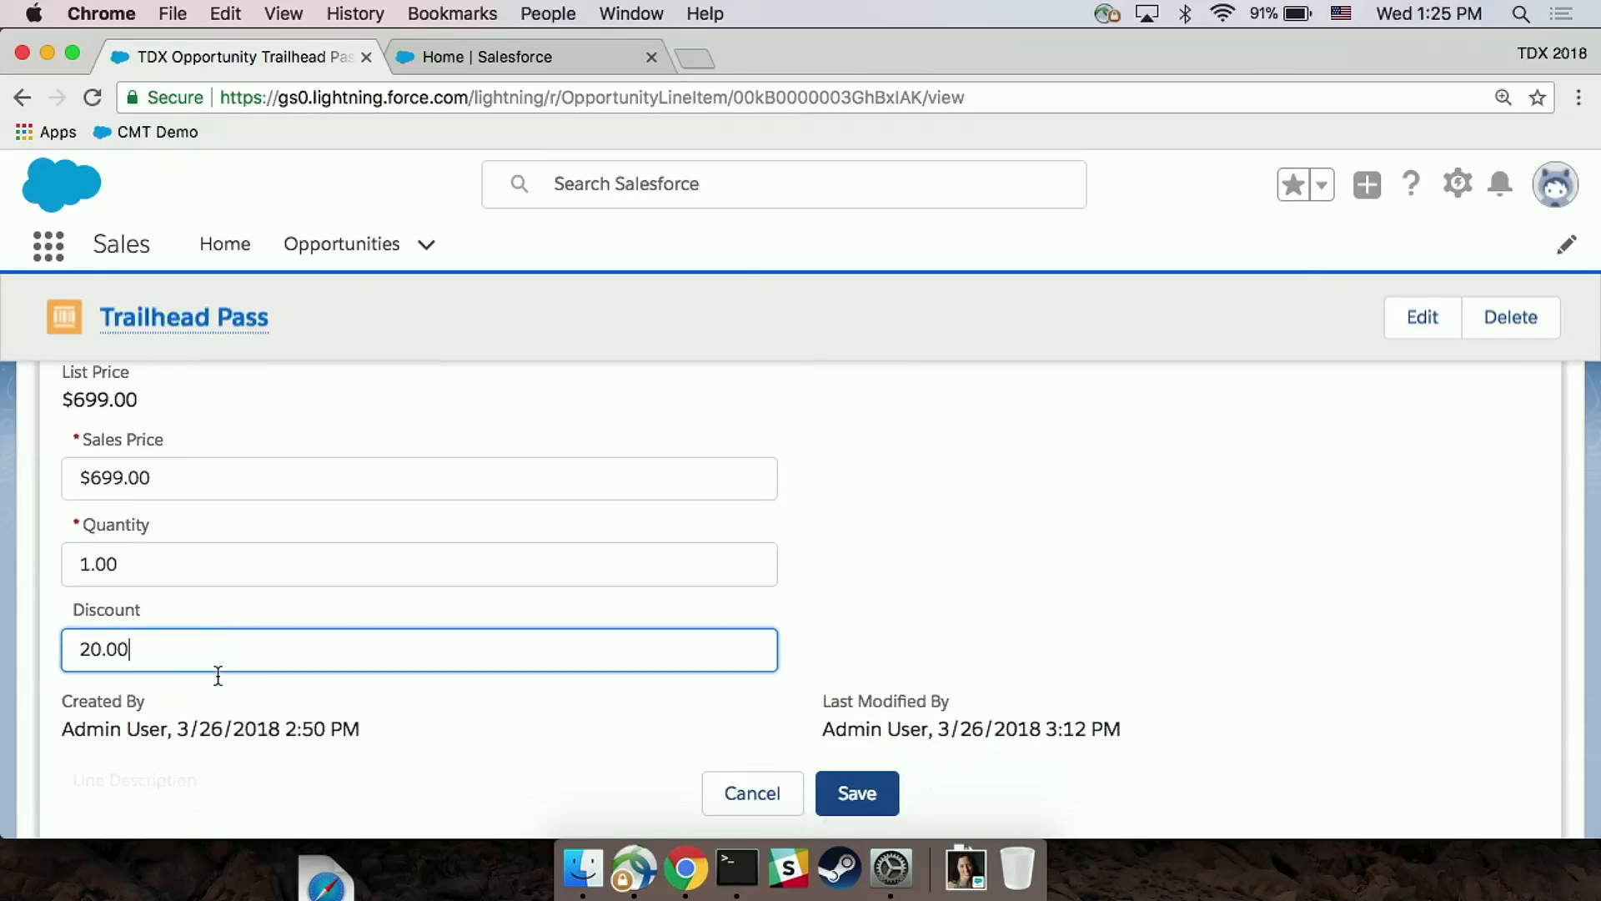
double_click(184, 641)
type("30")
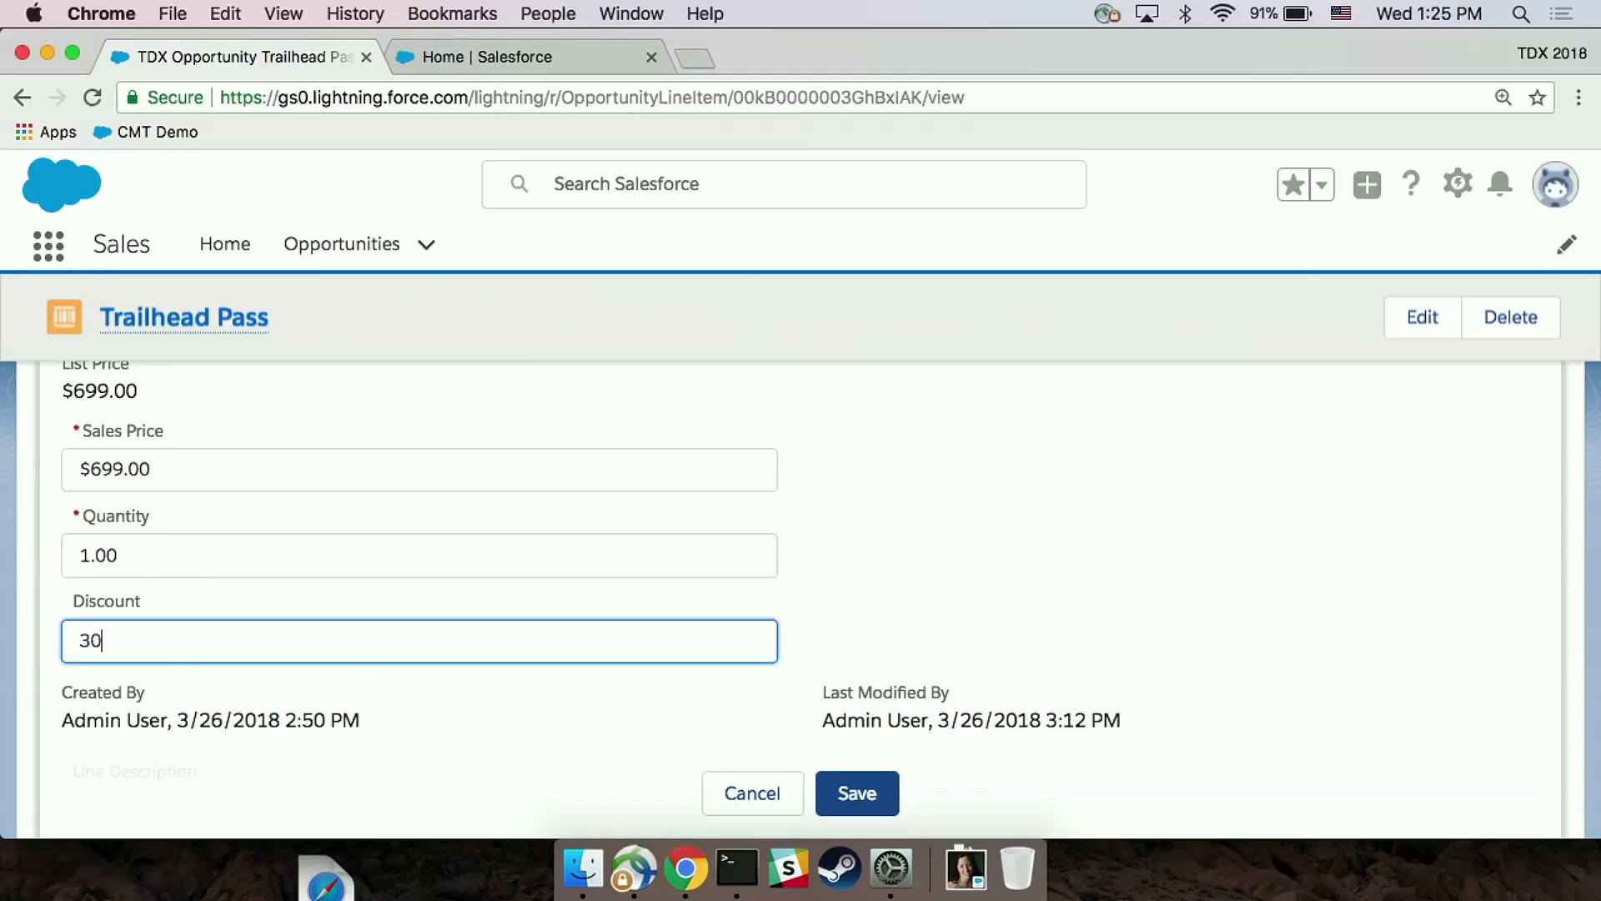
left_click(853, 801)
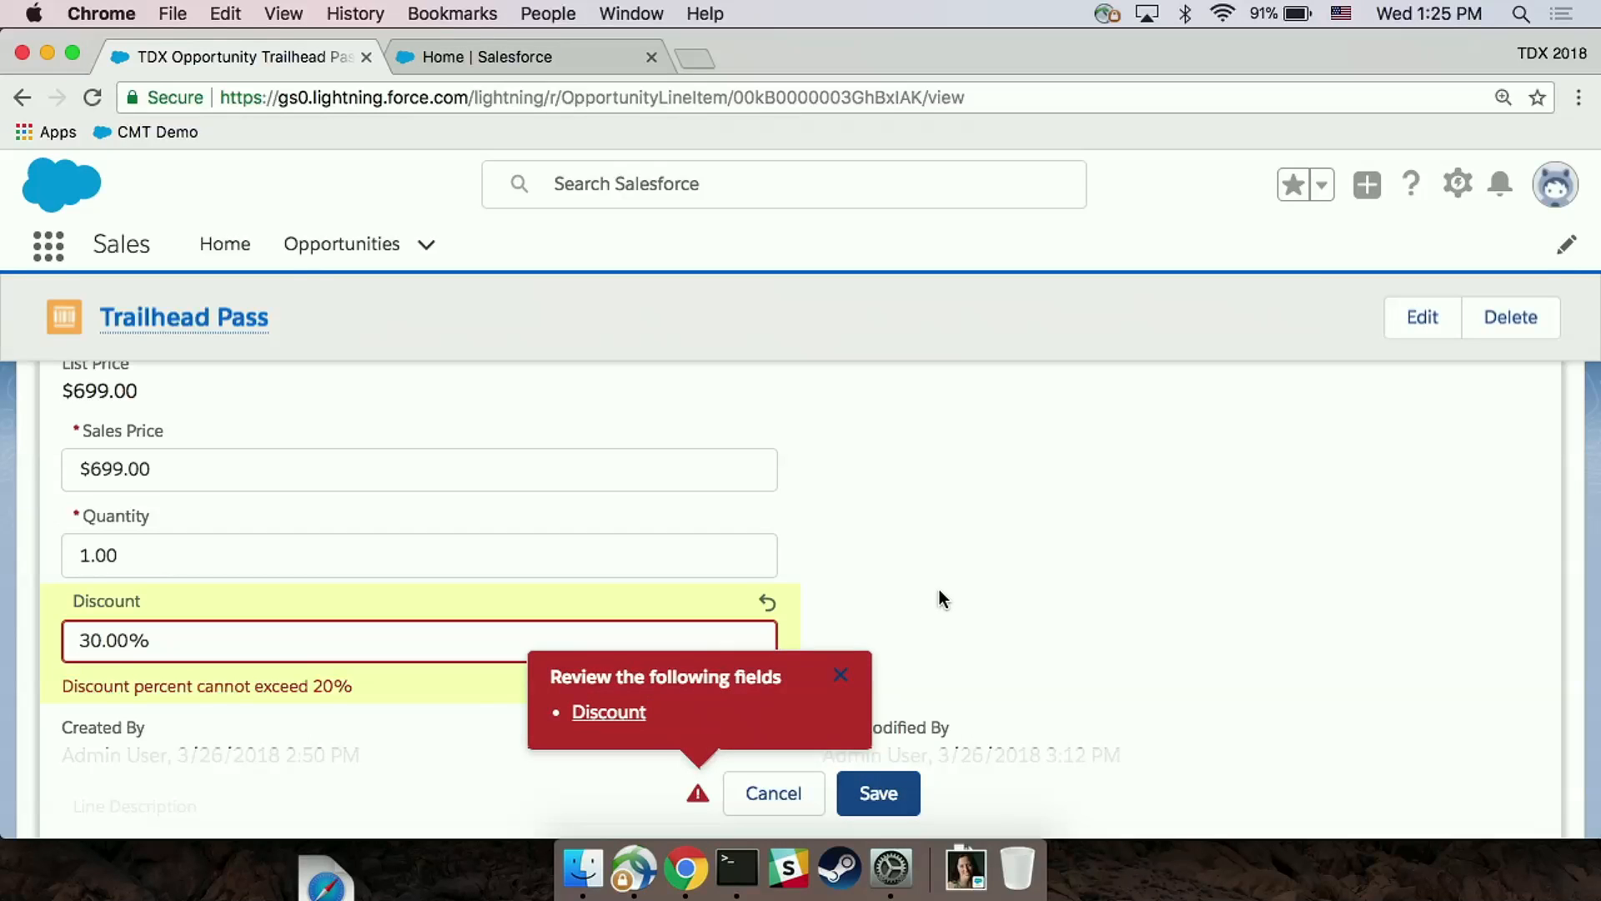
Step: In Setup, find the Opportunity Product object and open its Max_Discount validation rule
left_click(478, 58)
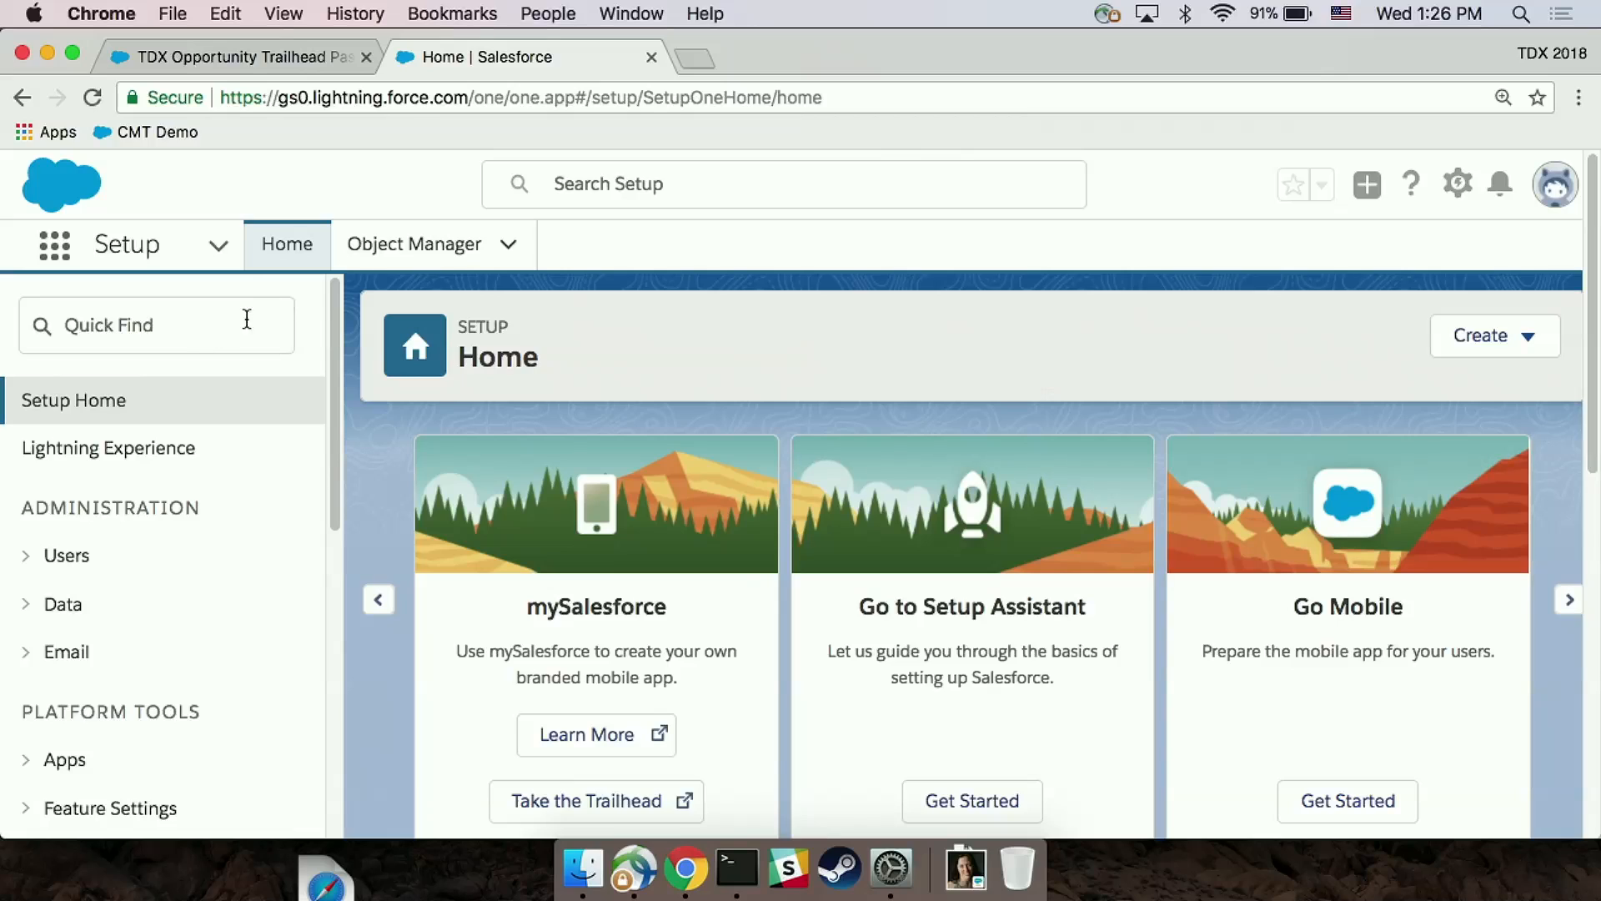
left_click(416, 268)
left_click(1159, 332)
type("oppor")
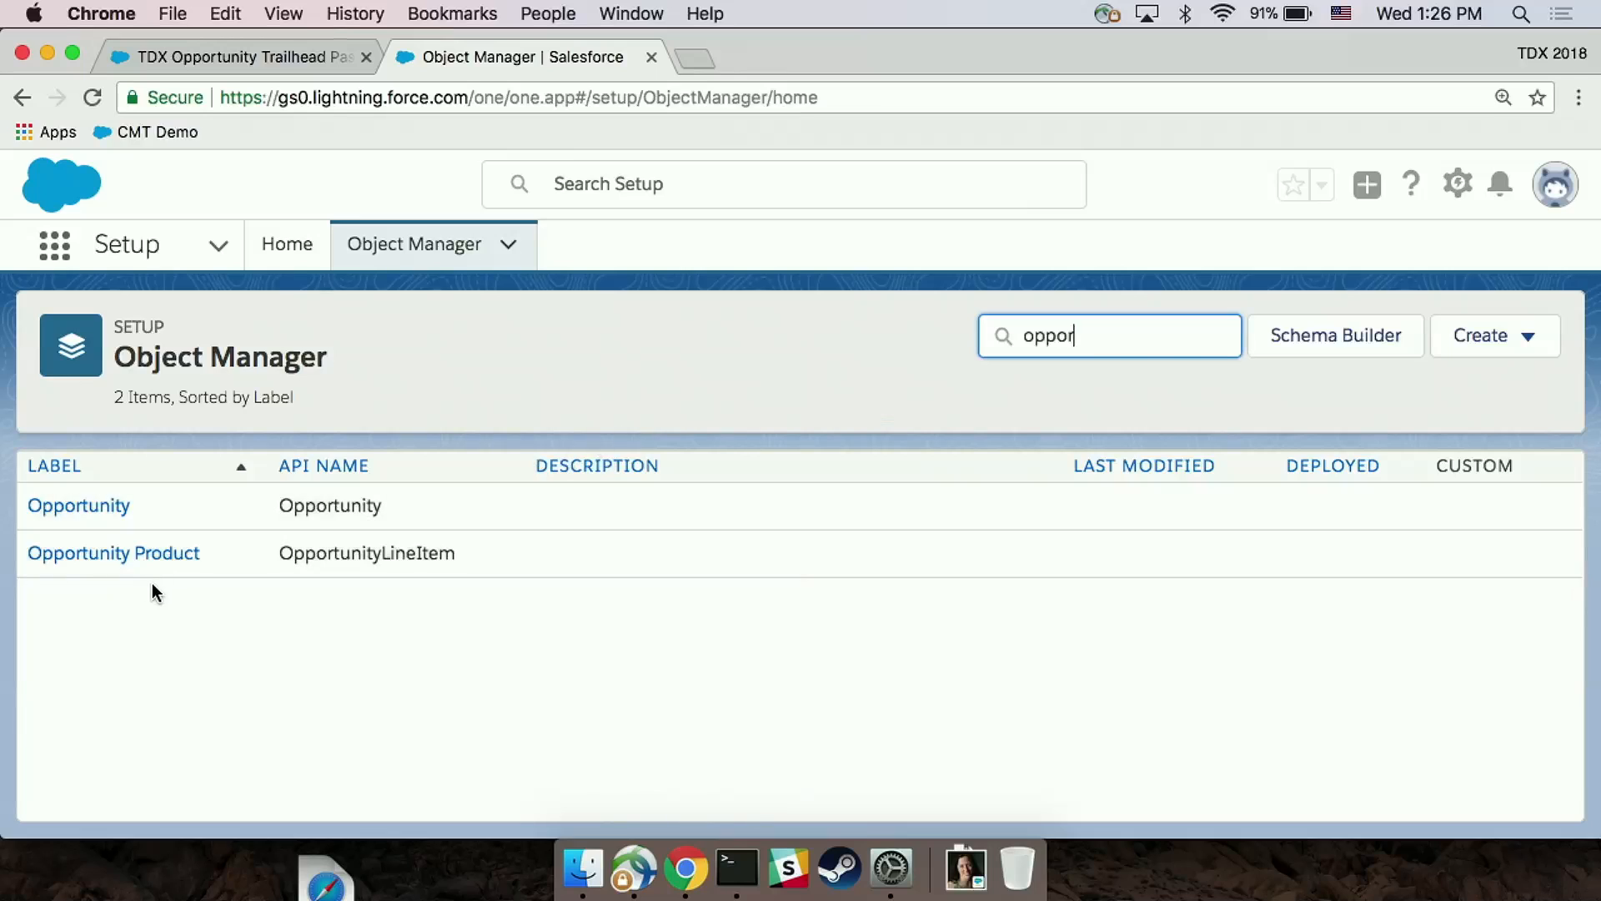
left_click(144, 555)
scroll(450, 465, "down", 3)
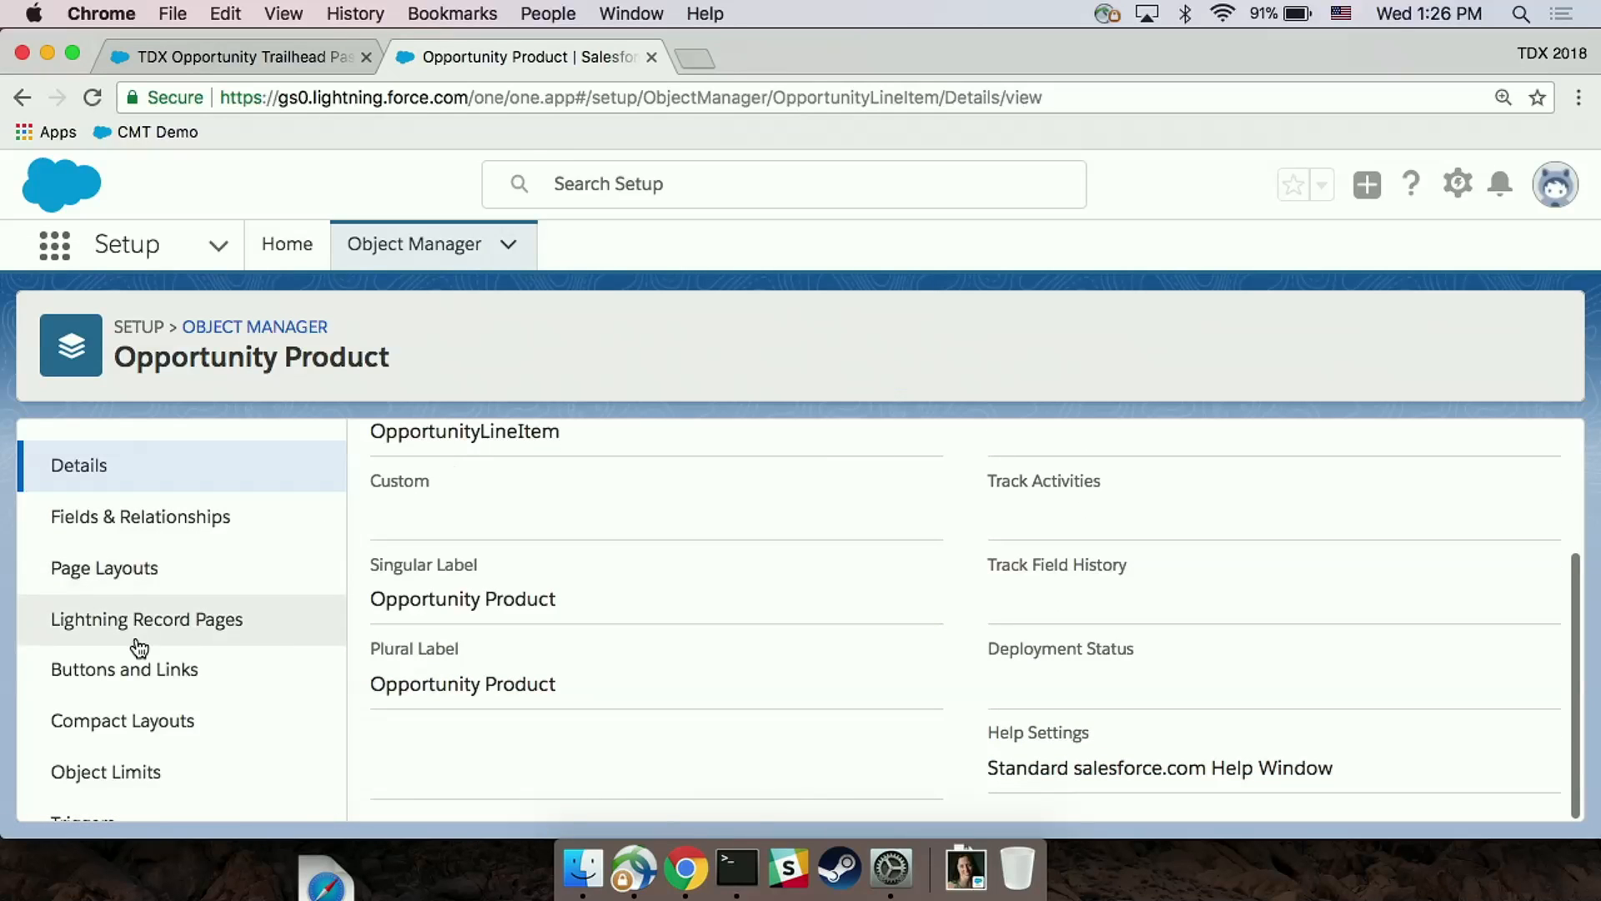
scroll(136, 659, "down", 3)
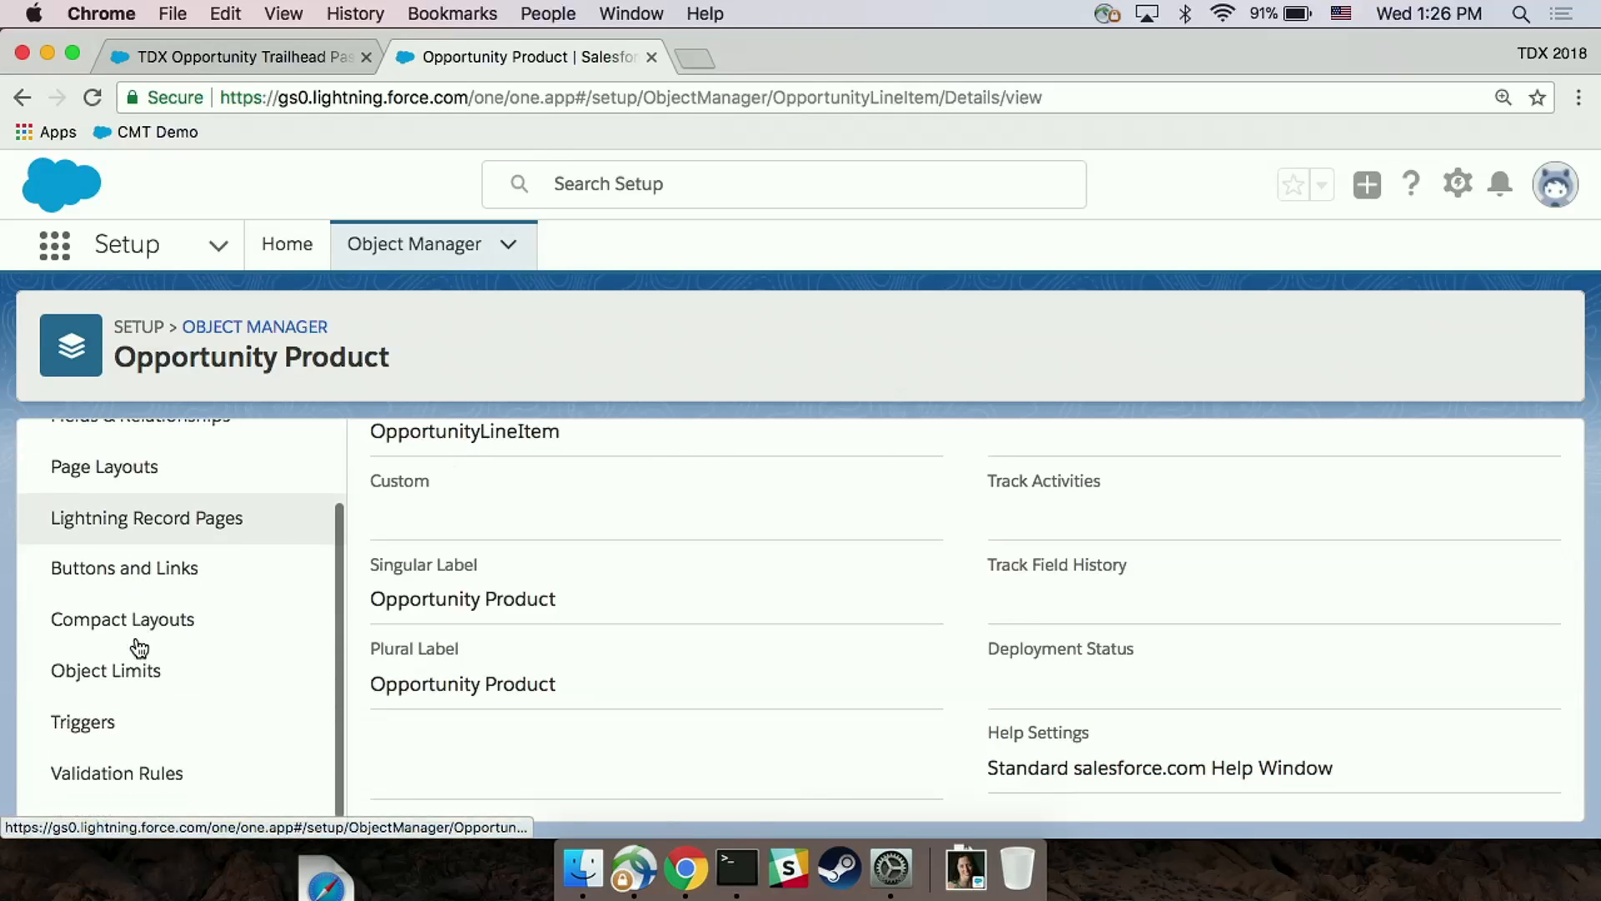
left_click(115, 772)
left_click(446, 581)
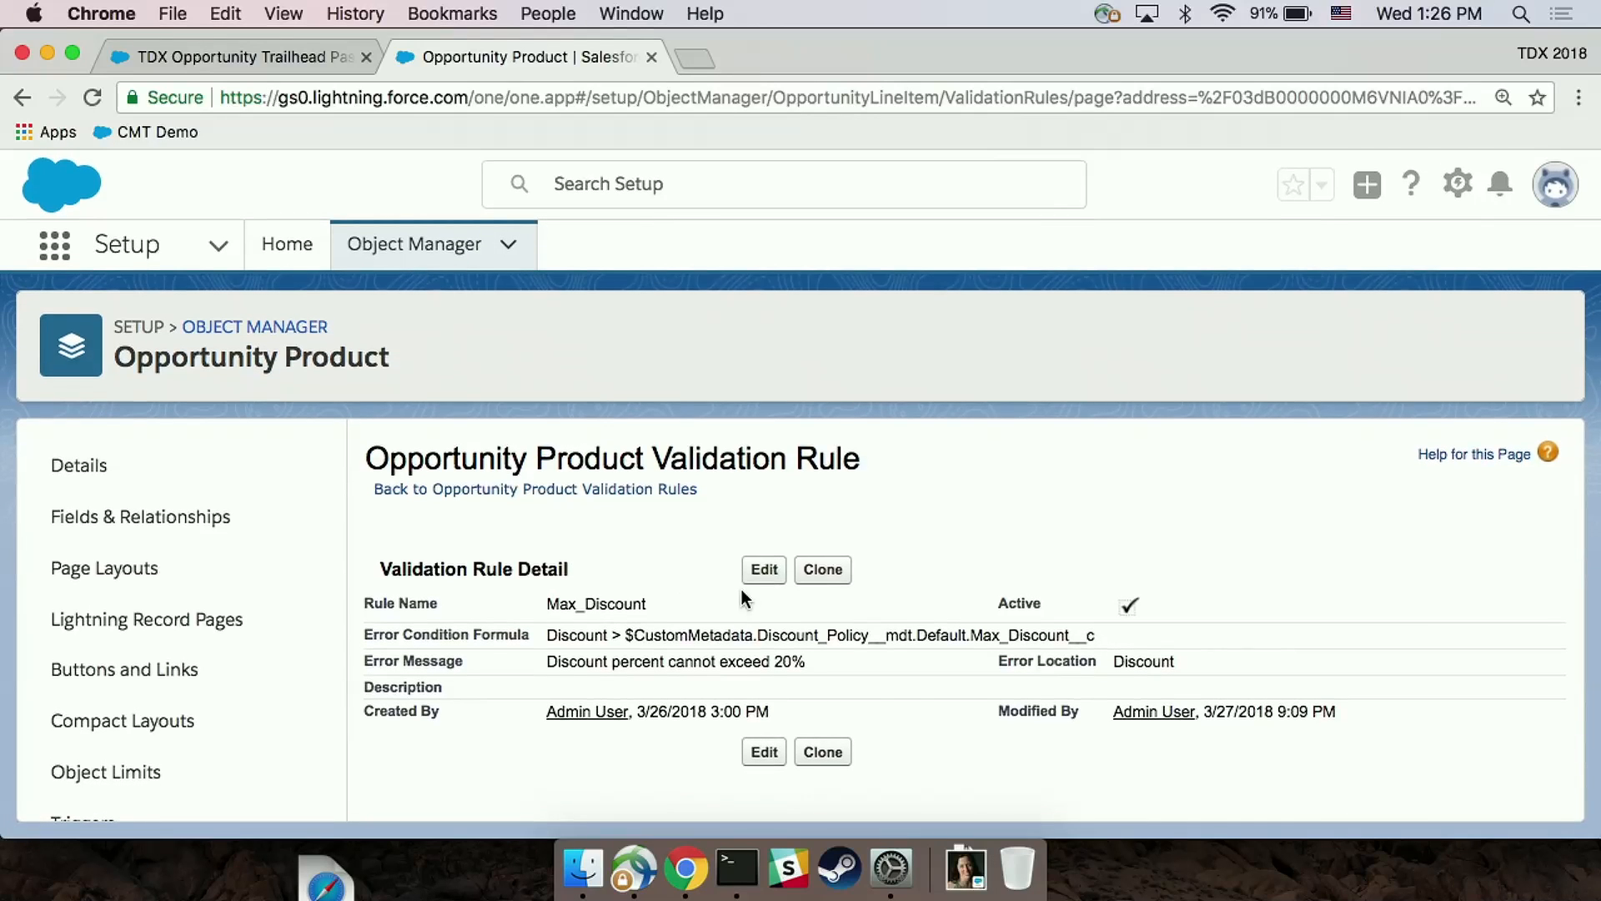
Step: Change the Max_Discount rule's error condition formula to Discount > 0.2 and save the rule
left_click(764, 572)
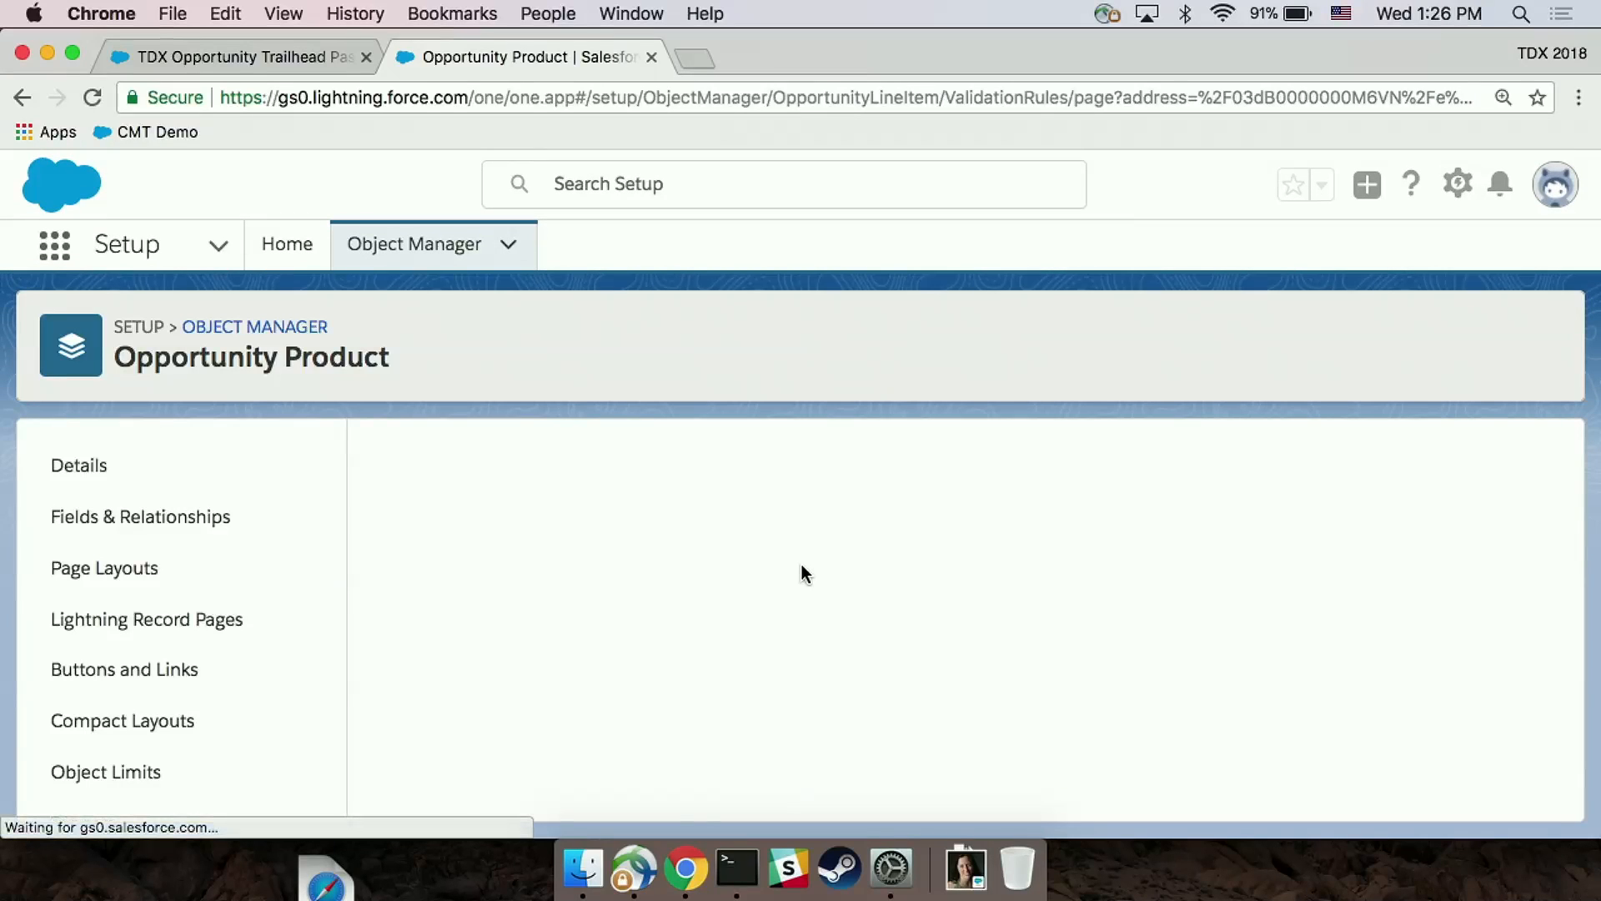
scroll(802, 567, "down", 5)
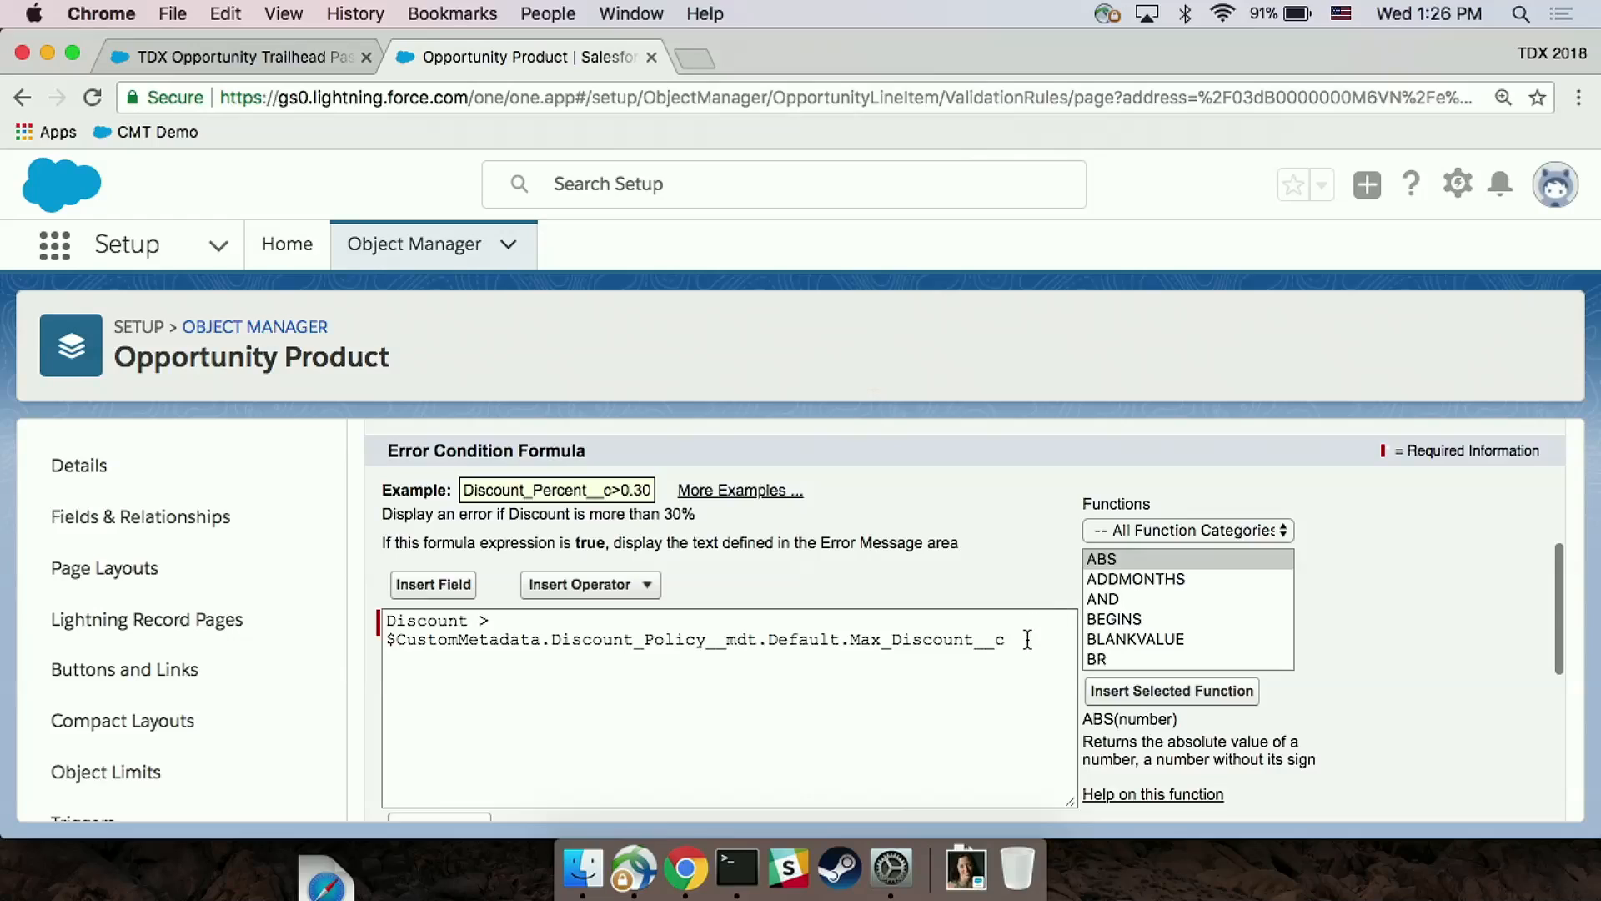
left_click(1026, 641)
left_click(378, 634, "shift")
type("0.2")
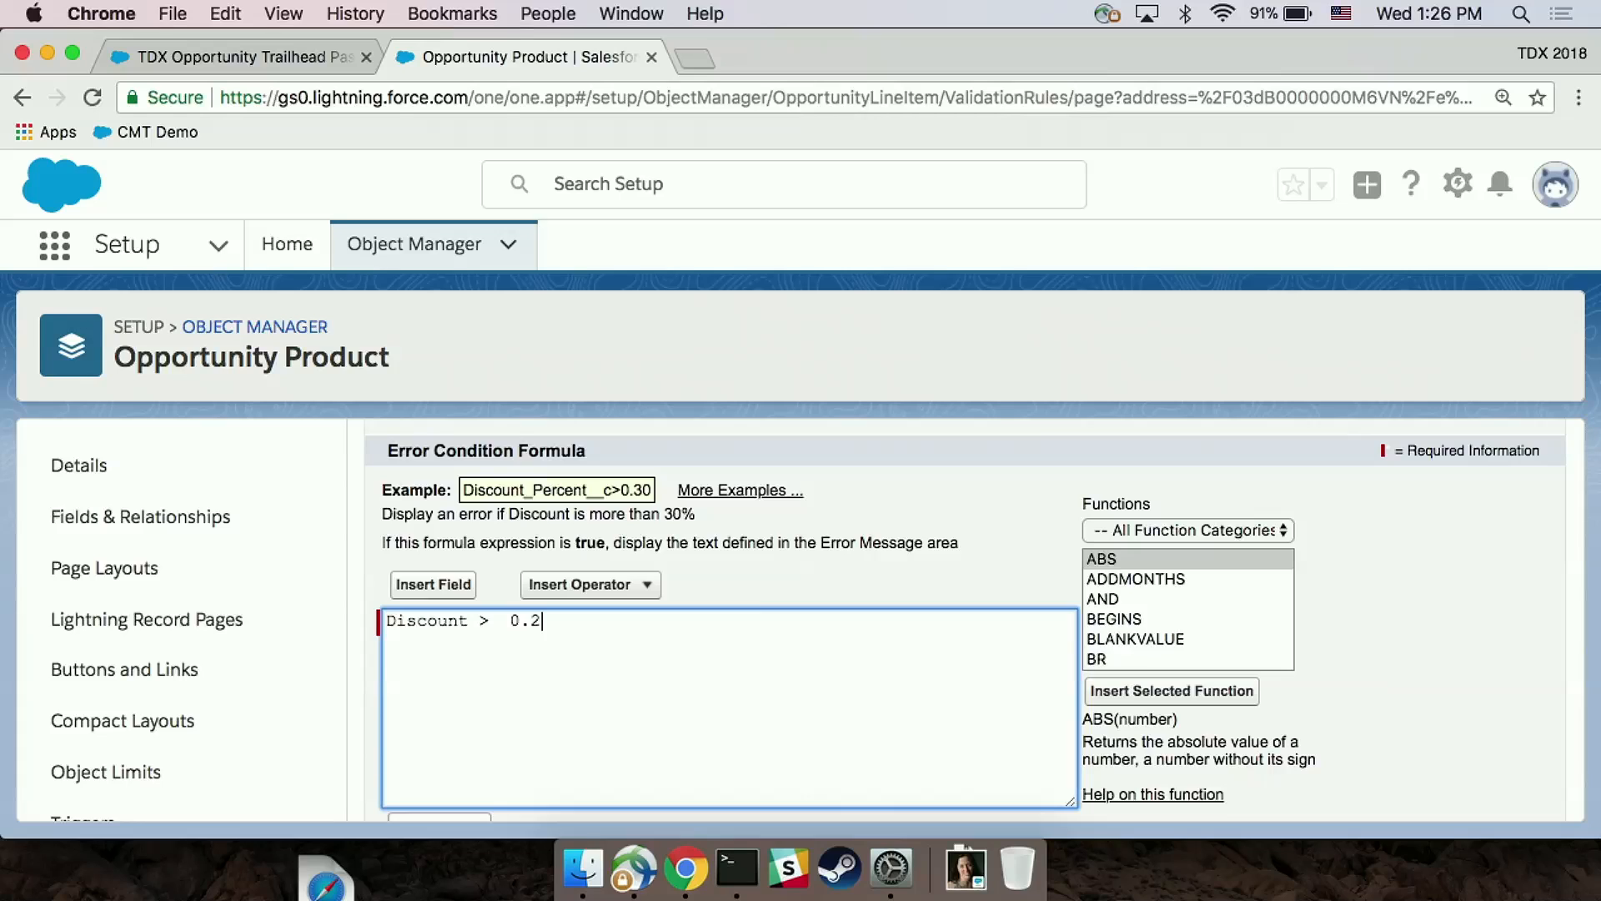
scroll(380, 617, "down", 4)
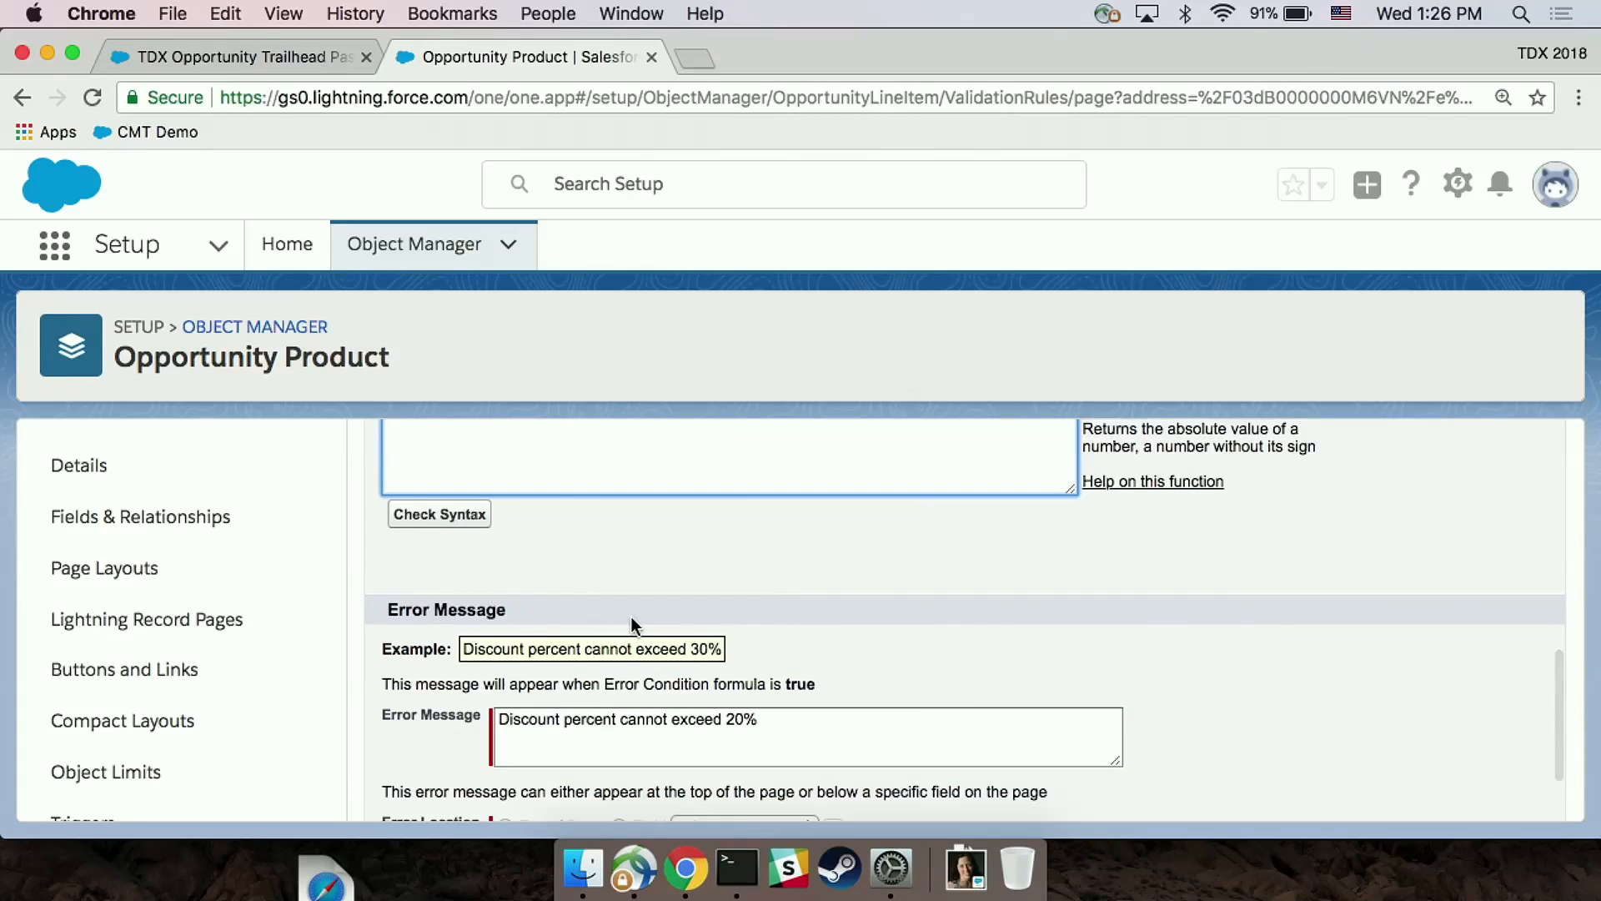
scroll(631, 617, "up", 2)
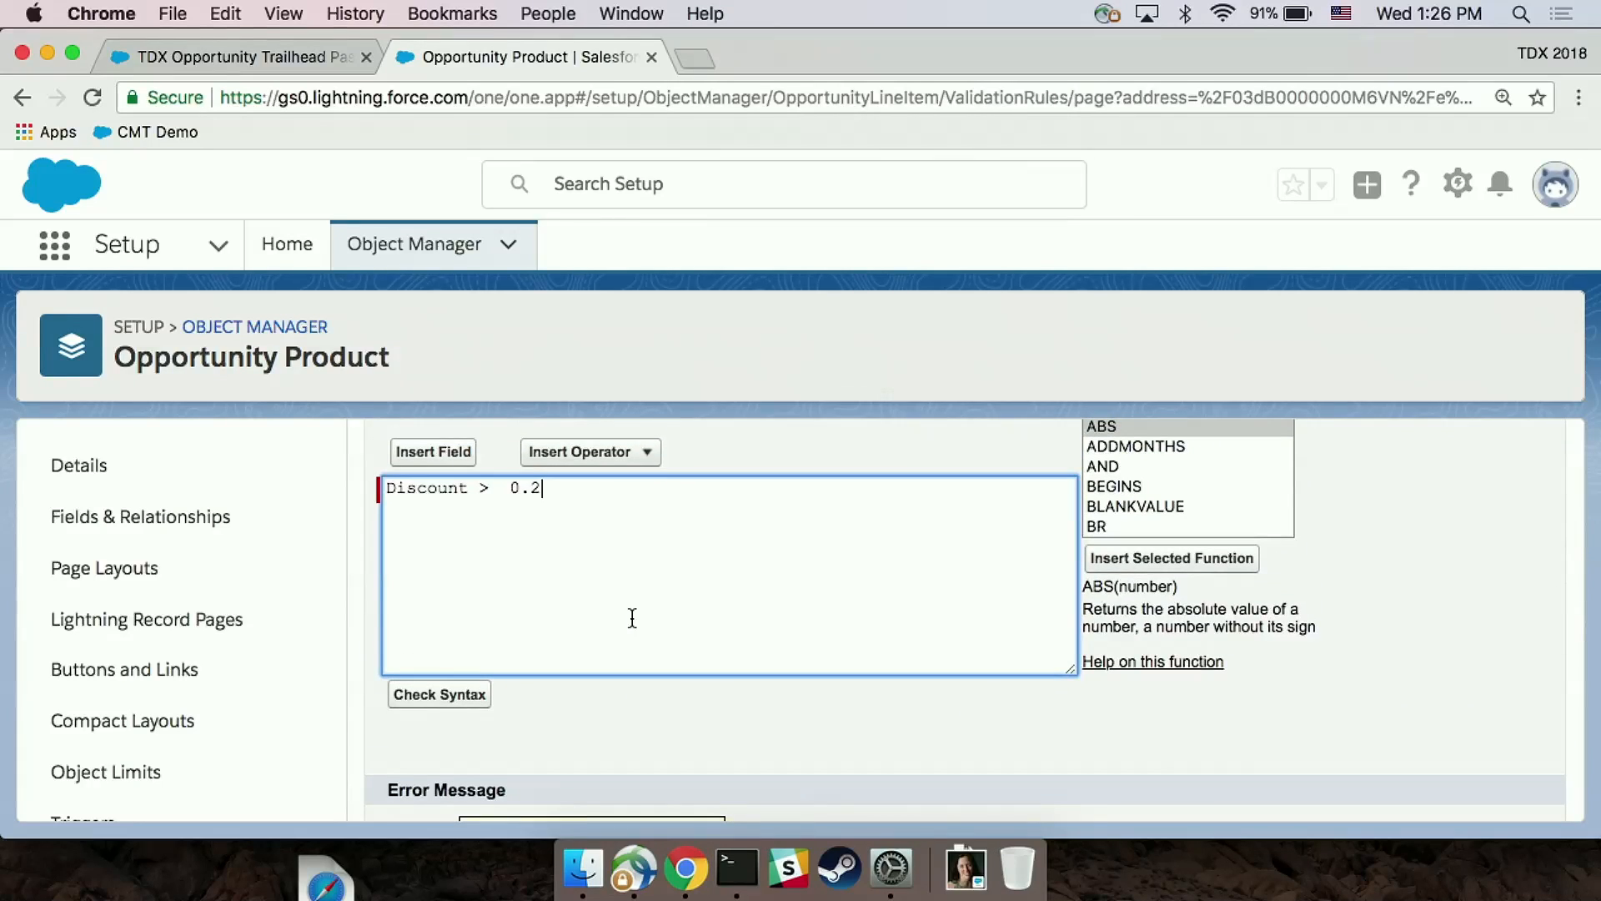
scroll(630, 618, "up", 1)
scroll(630, 618, "down", 5)
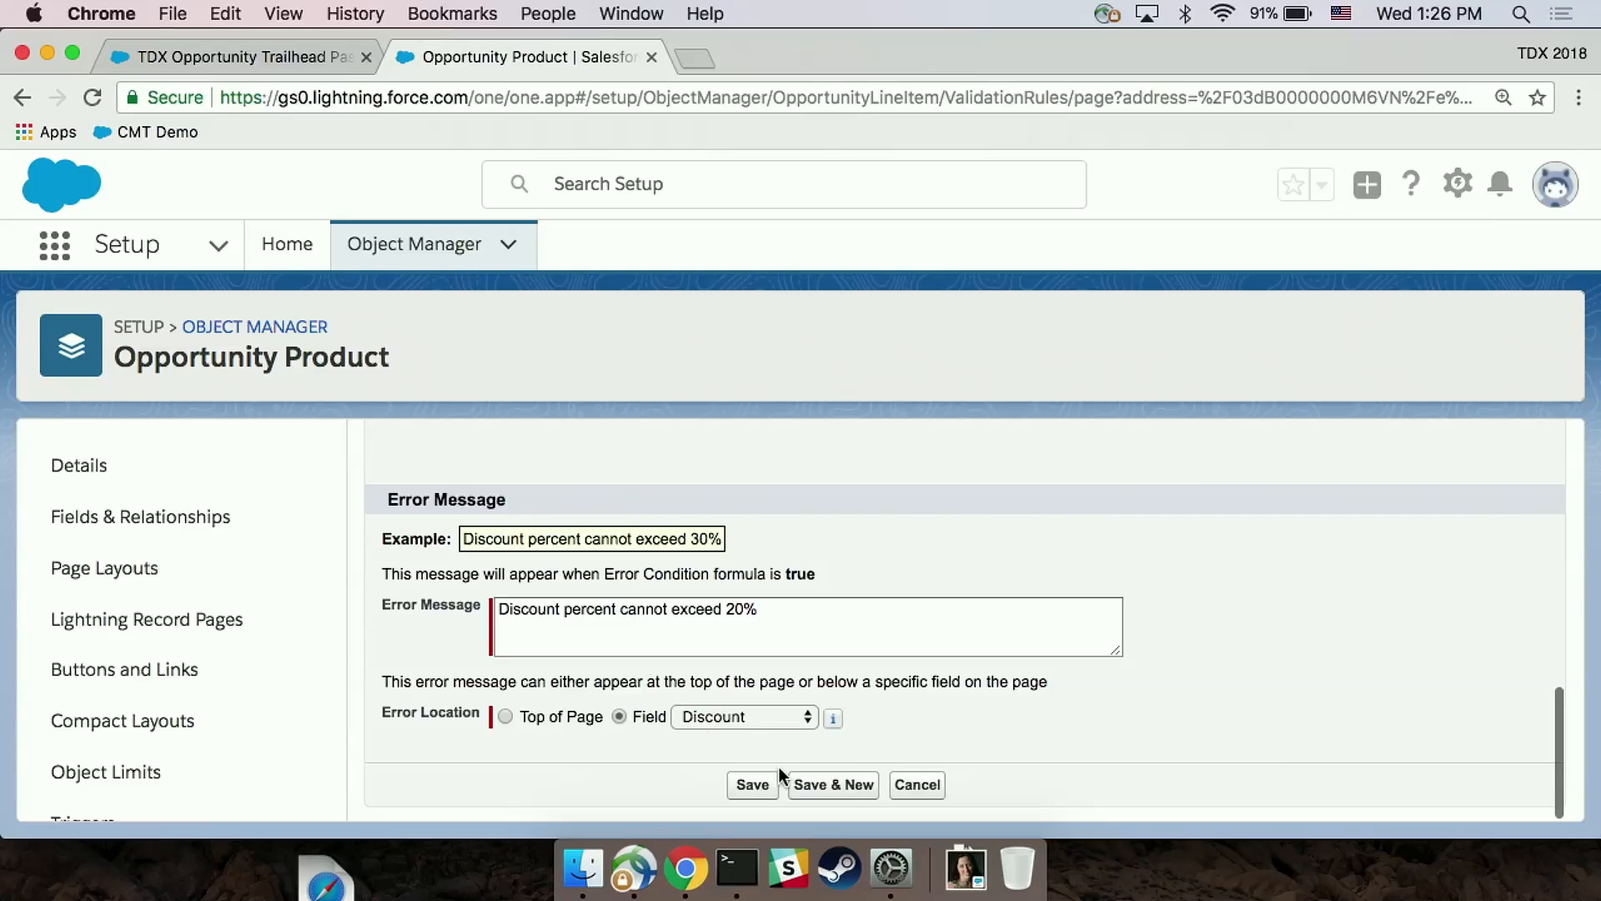
left_click(753, 785)
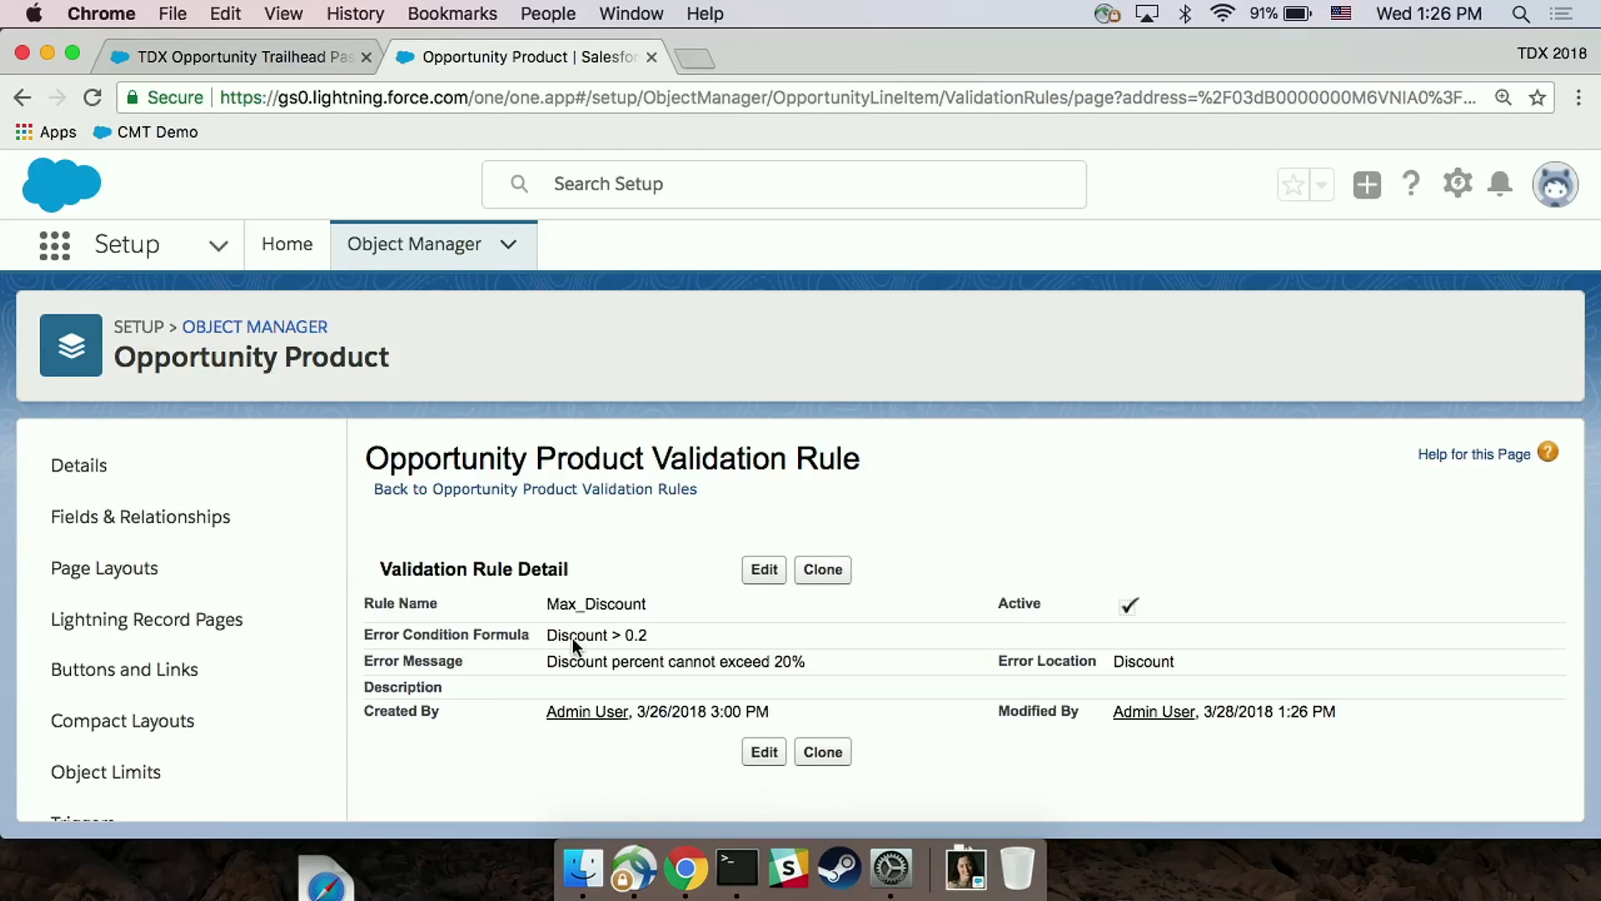
Step: Search Setup for the custom metadata types and open the Discount Policy type
left_click(446, 246)
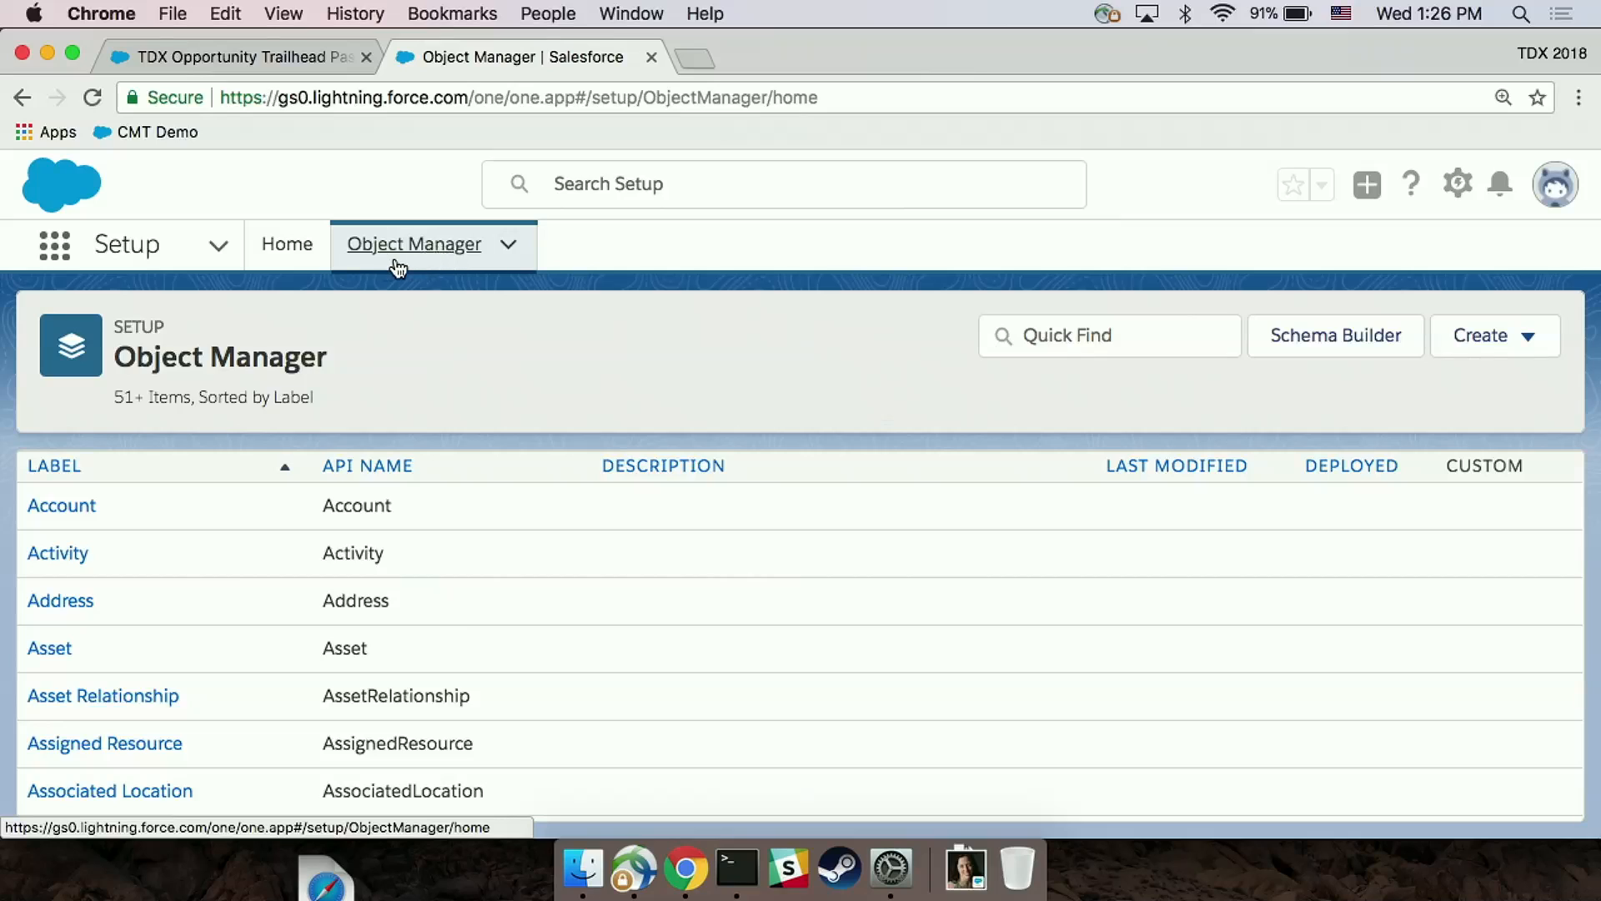
left_click(286, 246)
left_click(146, 327)
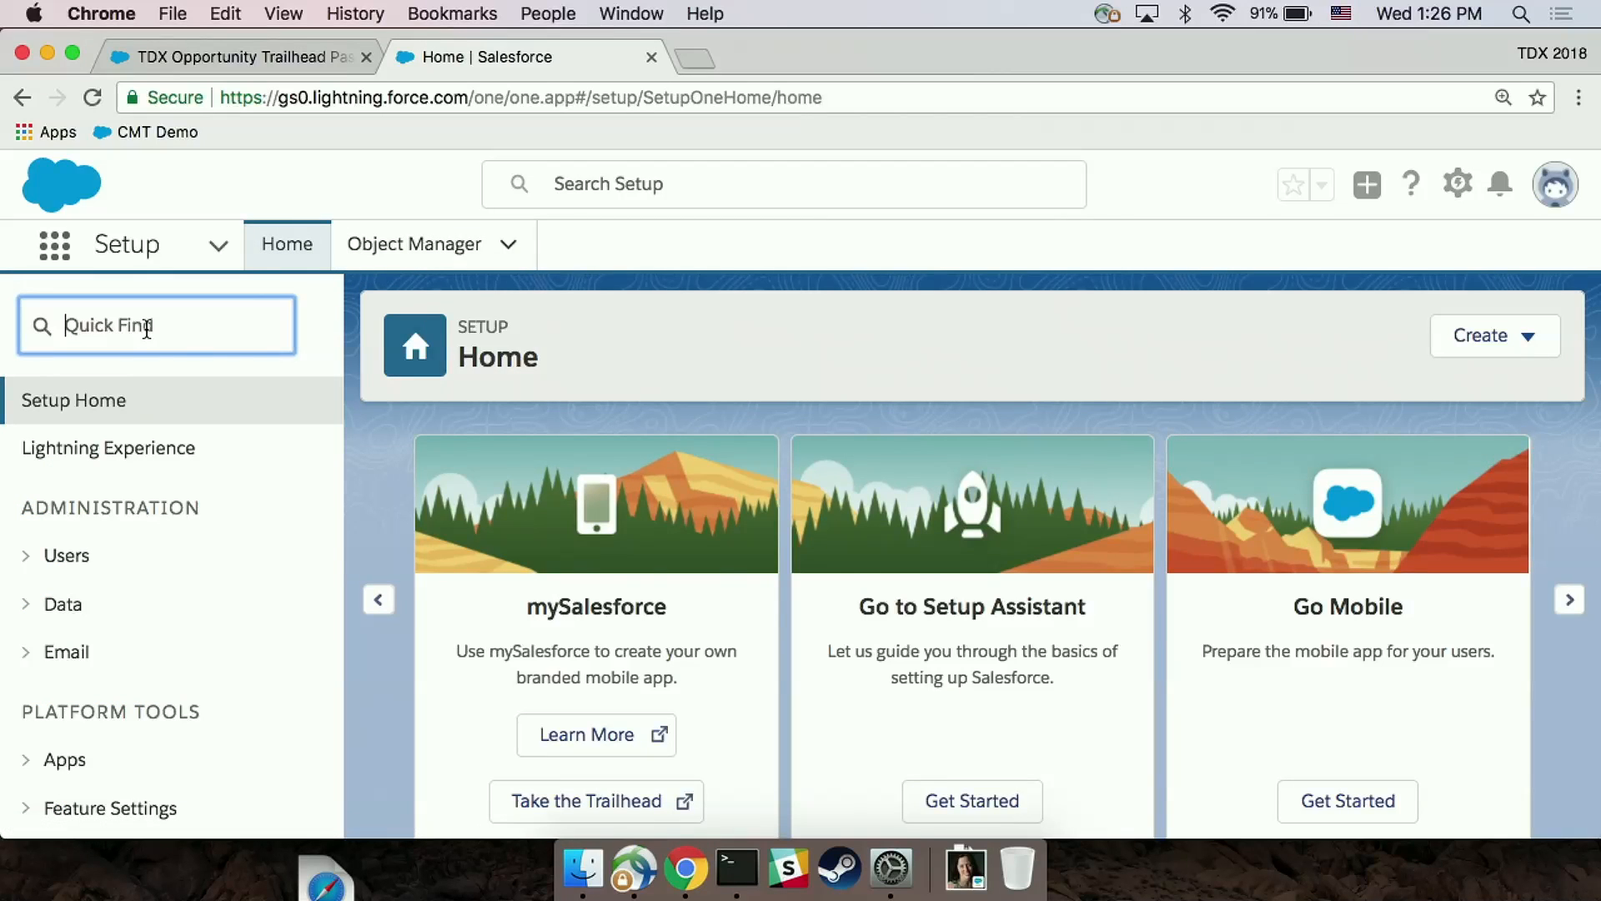
type("custom me")
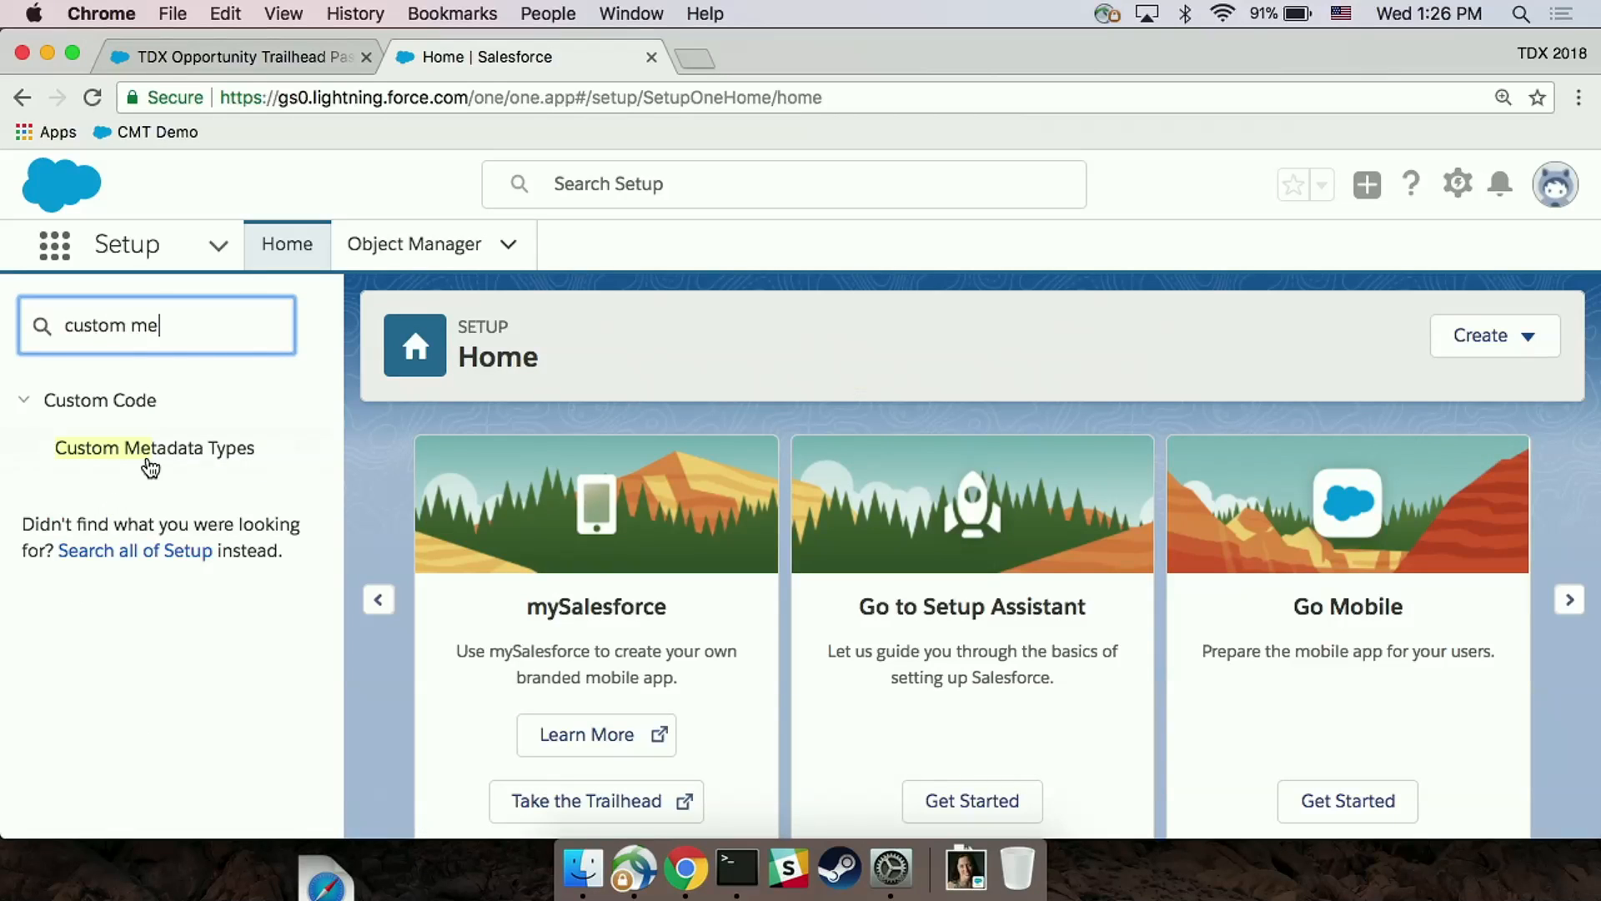
left_click(150, 459)
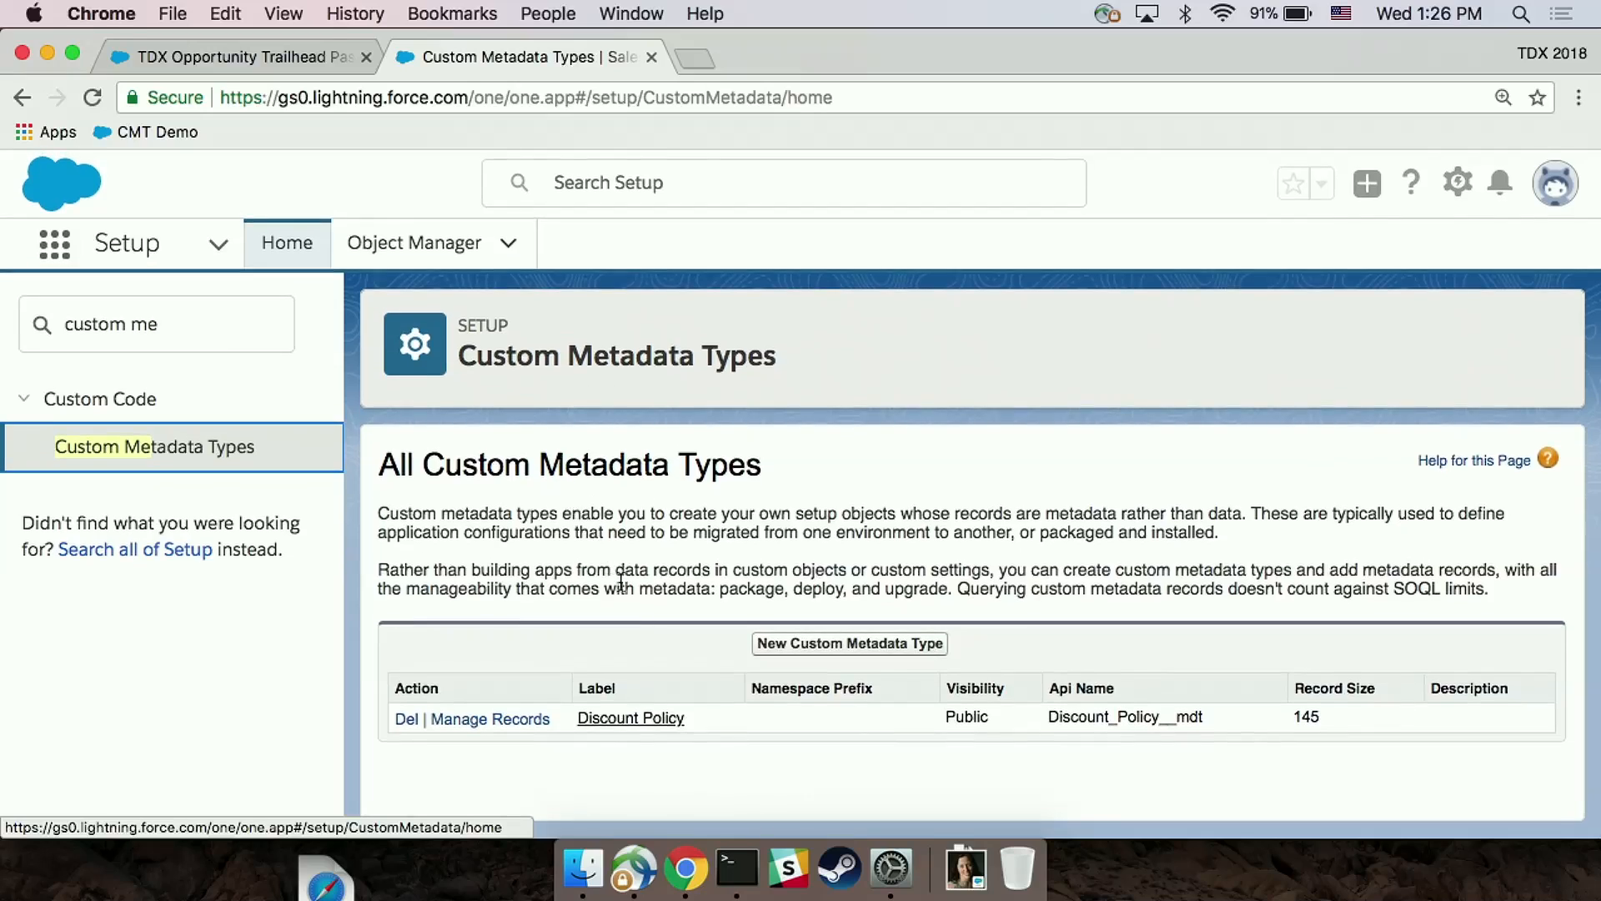
left_click(650, 720)
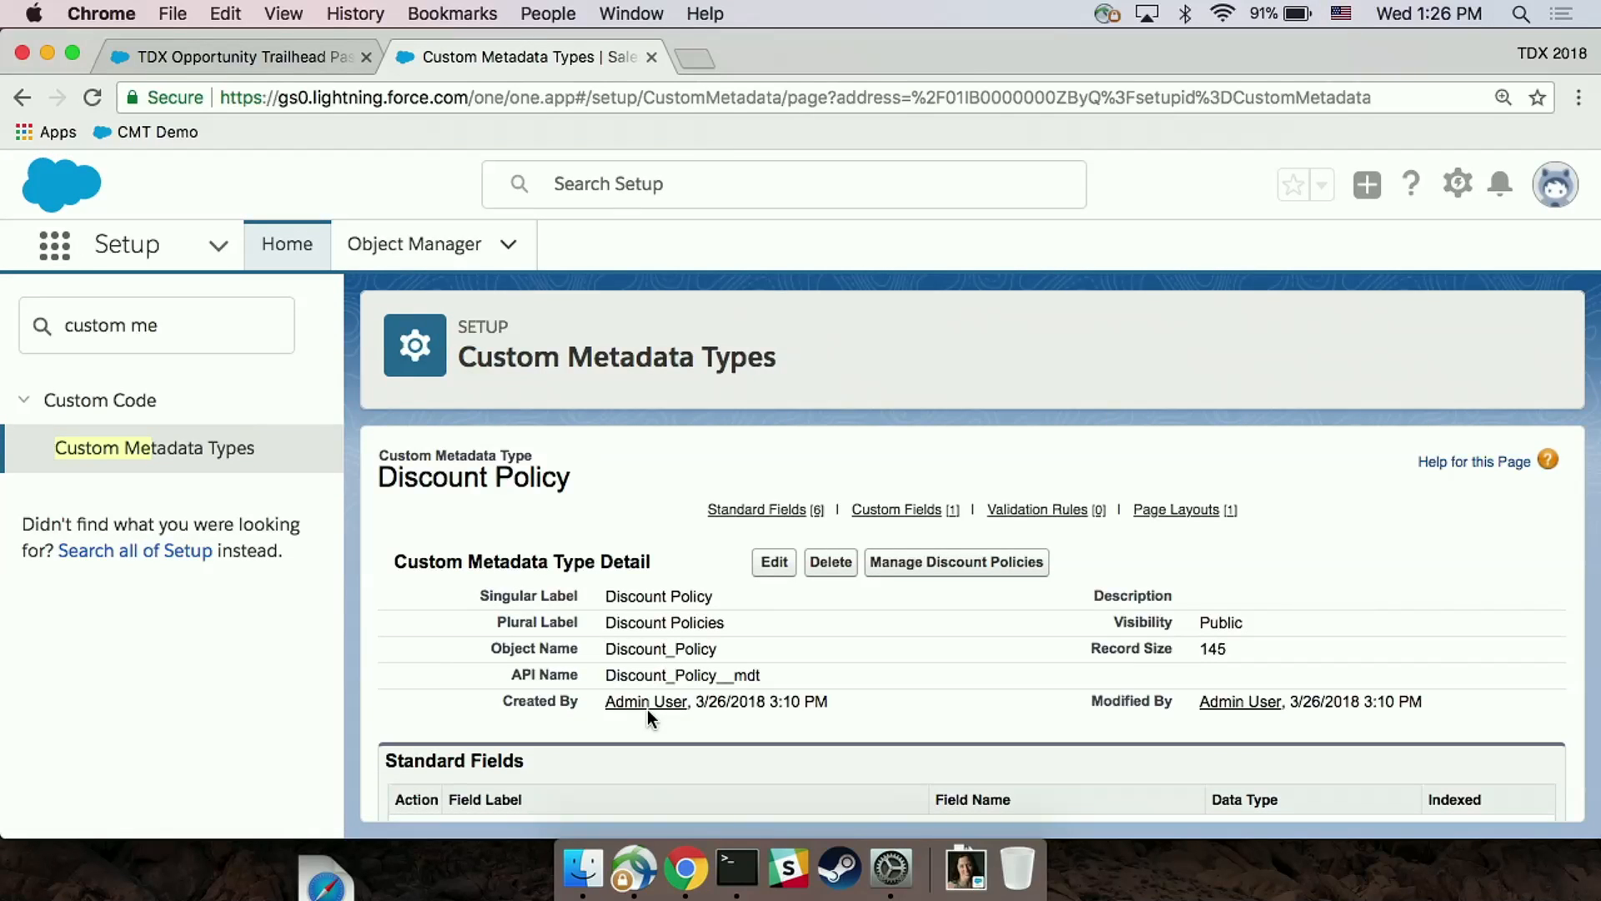
Step: Review Discount Policy's custom fields and inspect the Max Discount value in its Default record
scroll(717, 613, "down", 10)
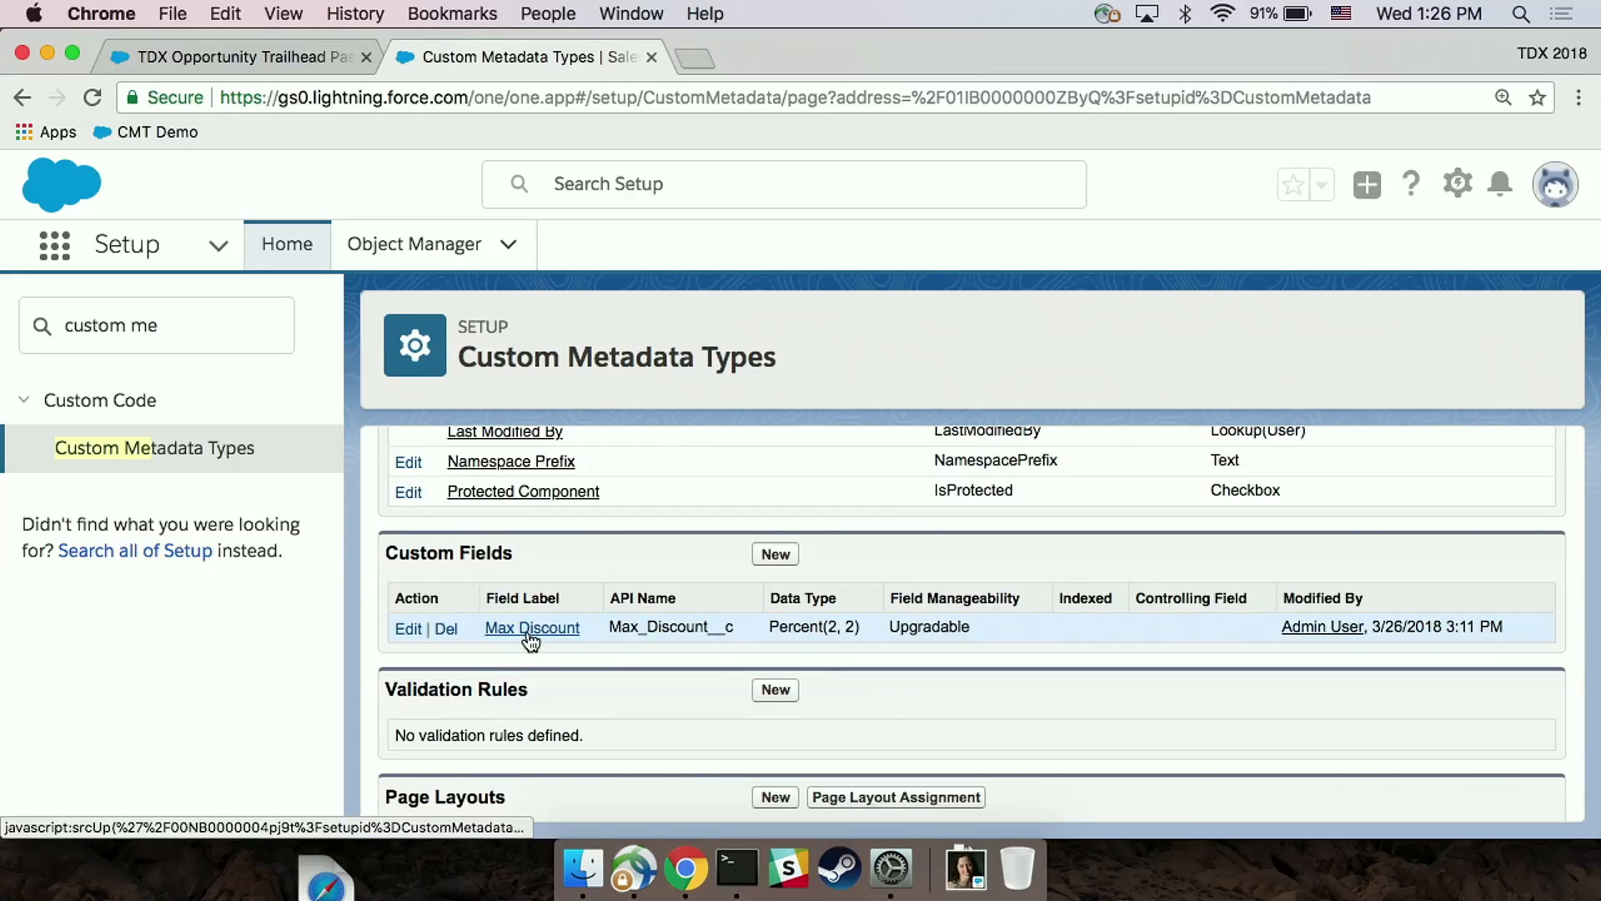
scroll(542, 622, "up", 7)
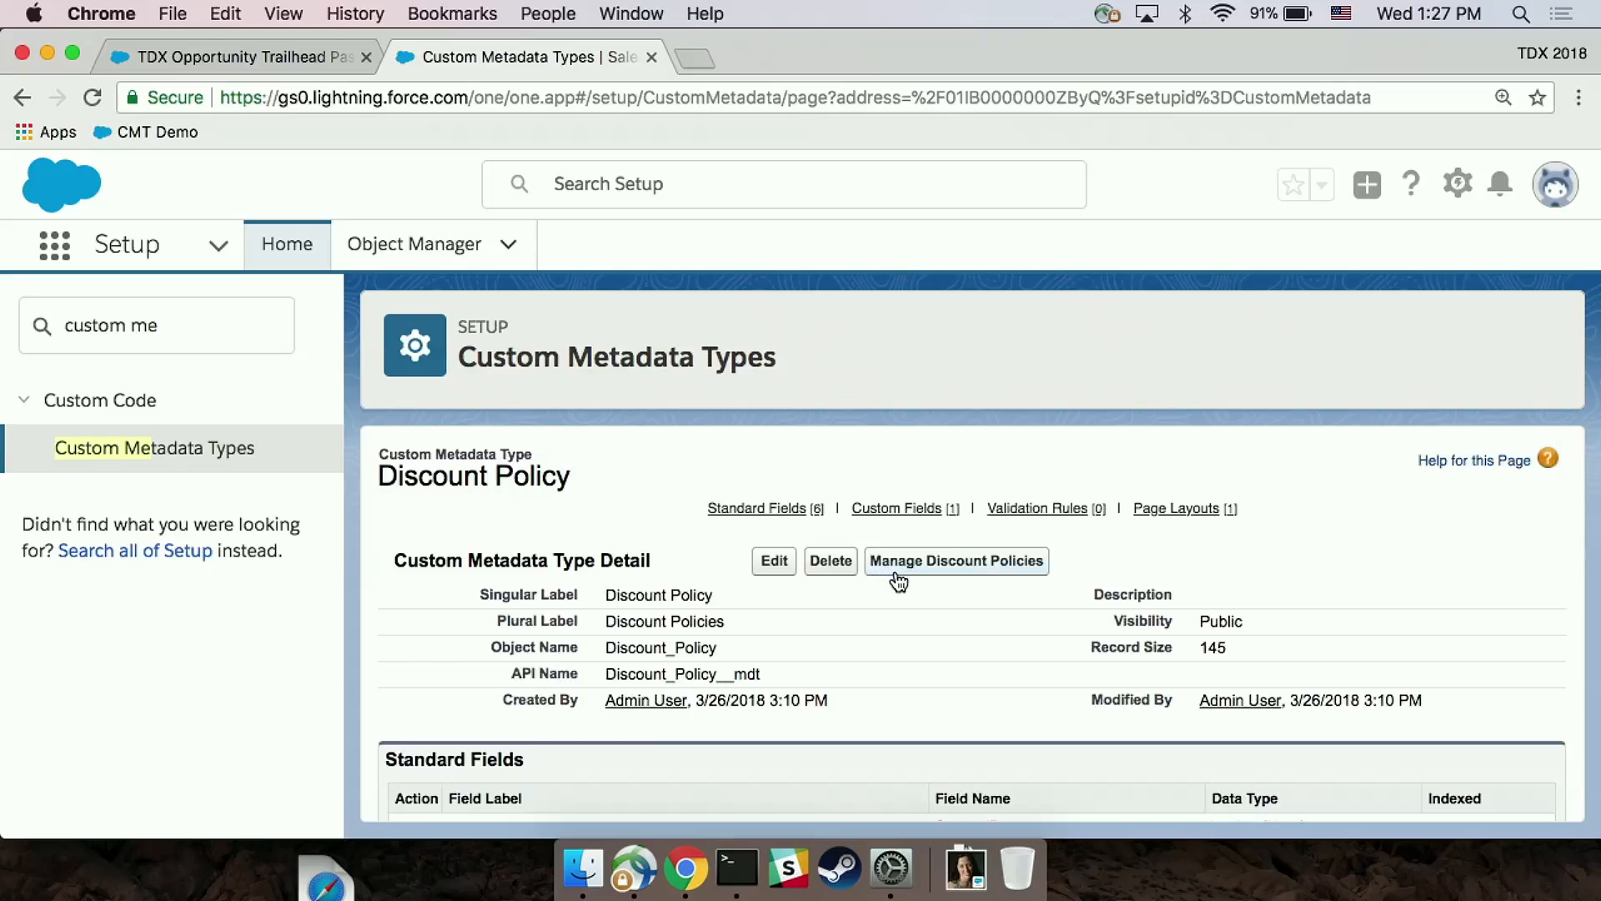
left_click(896, 570)
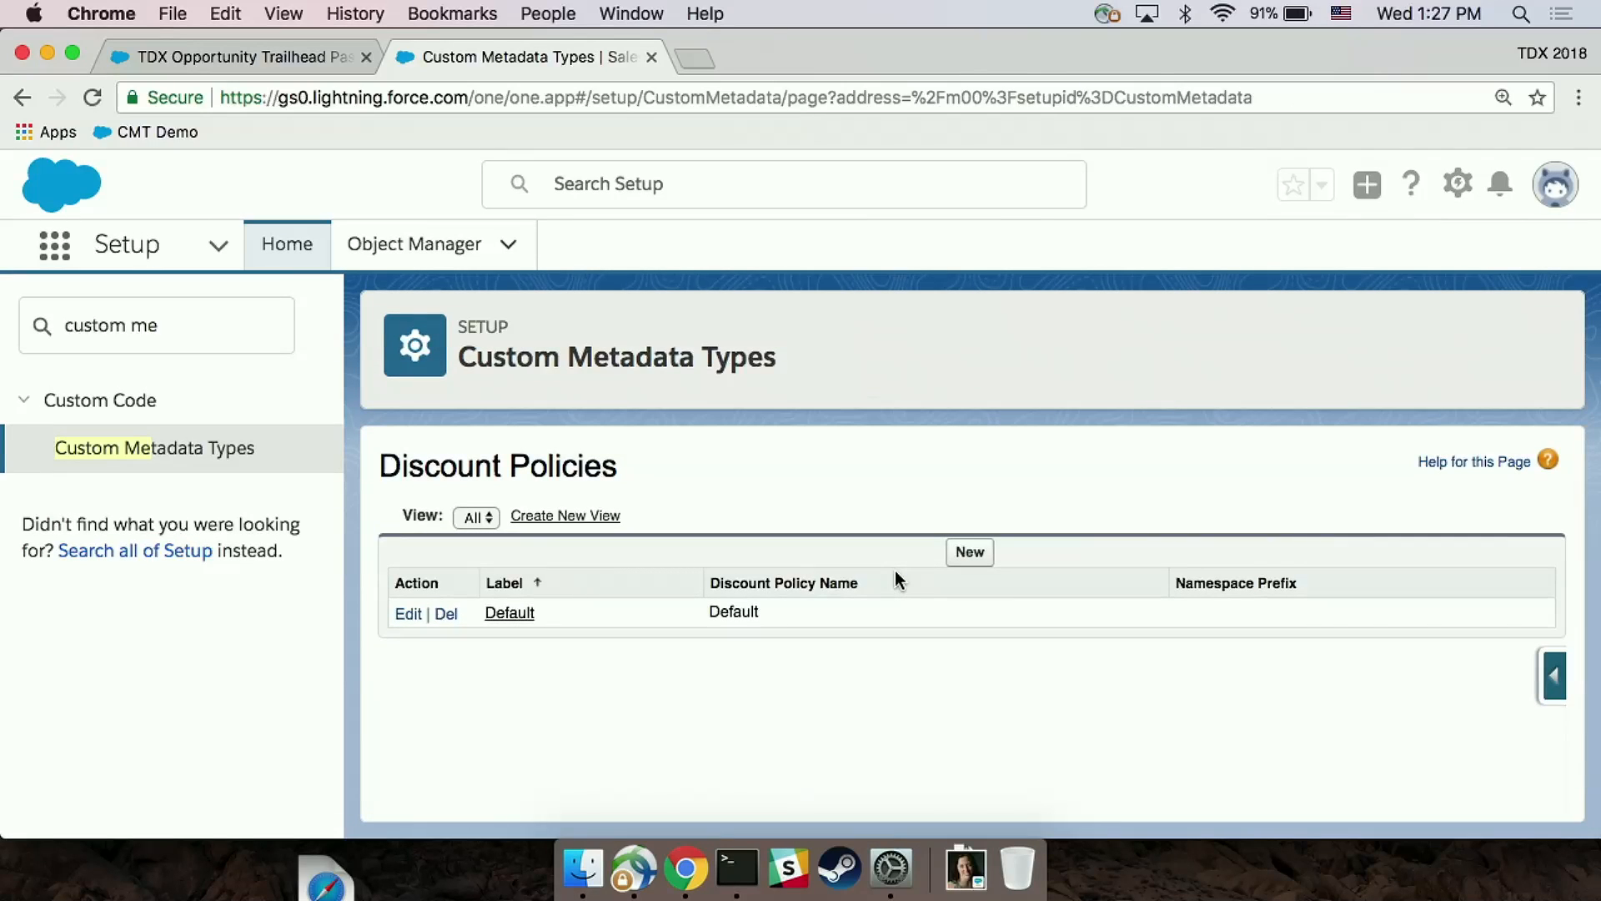
left_click(509, 613)
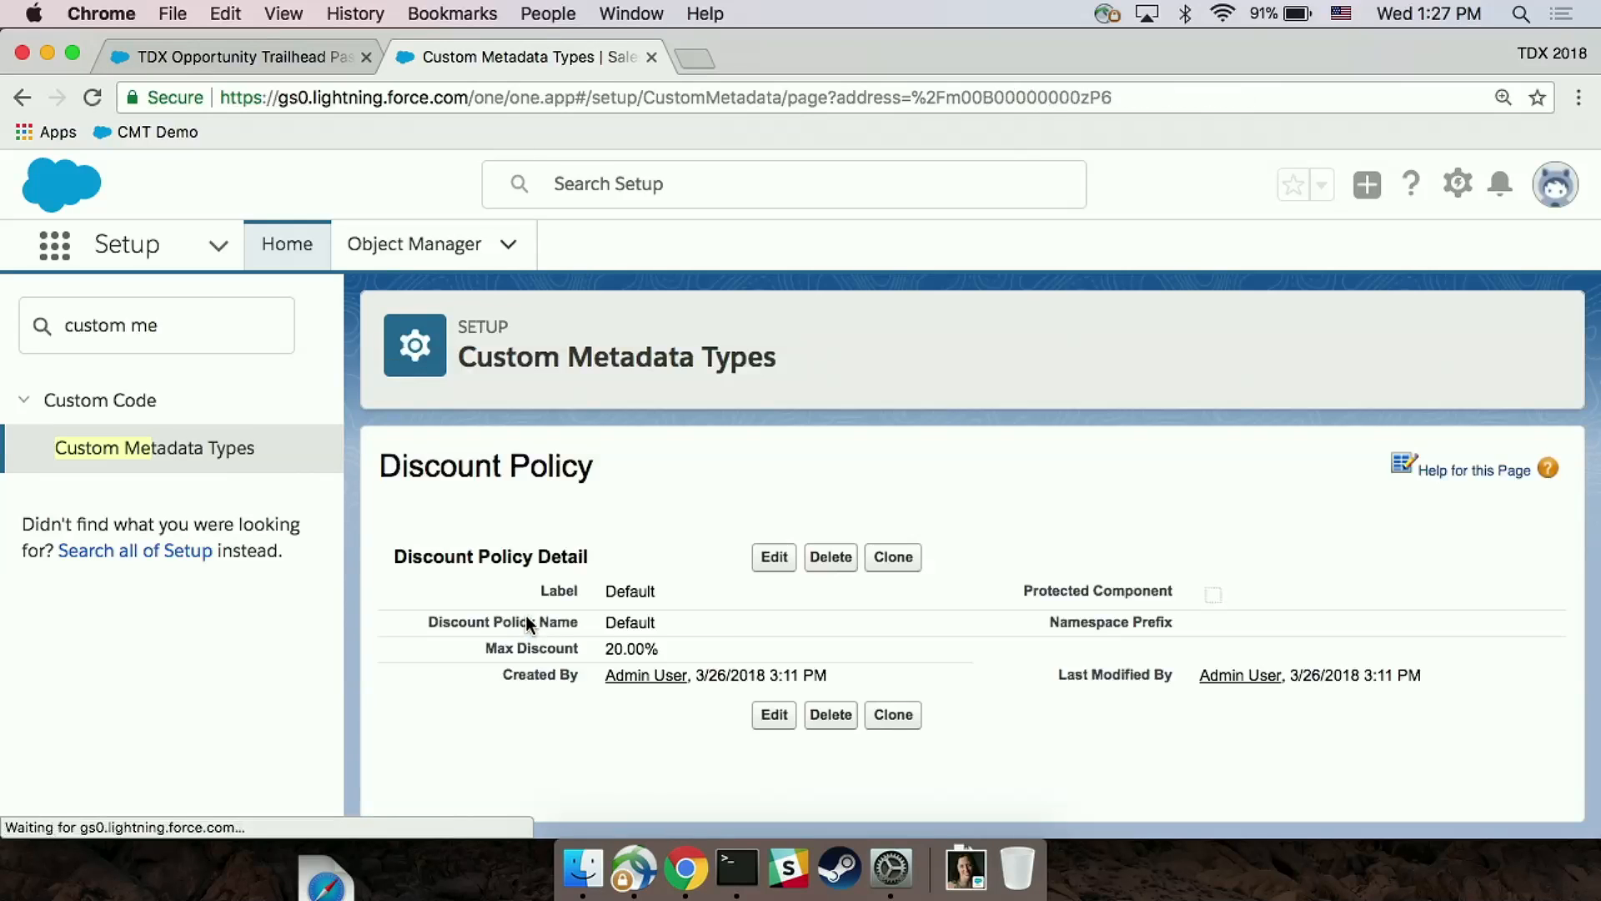
left_click_drag(659, 648, 603, 654)
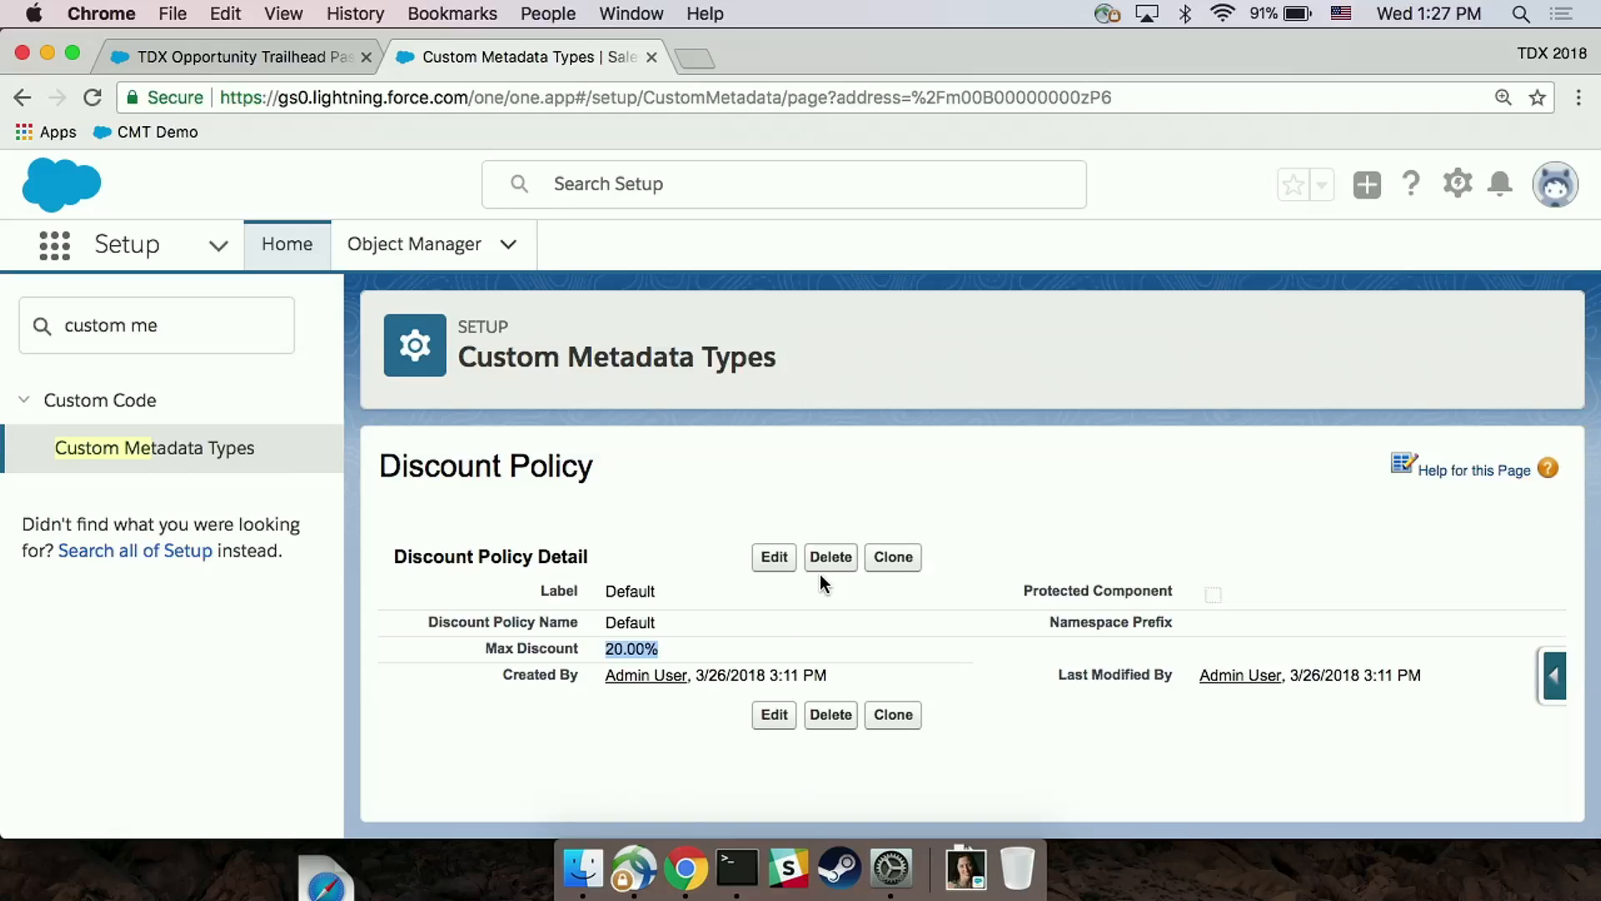
Step: Reload the Trailhead Pass opportunity product without keeping its unsaved edits, and try to save it with a 30% discount
left_click(222, 58)
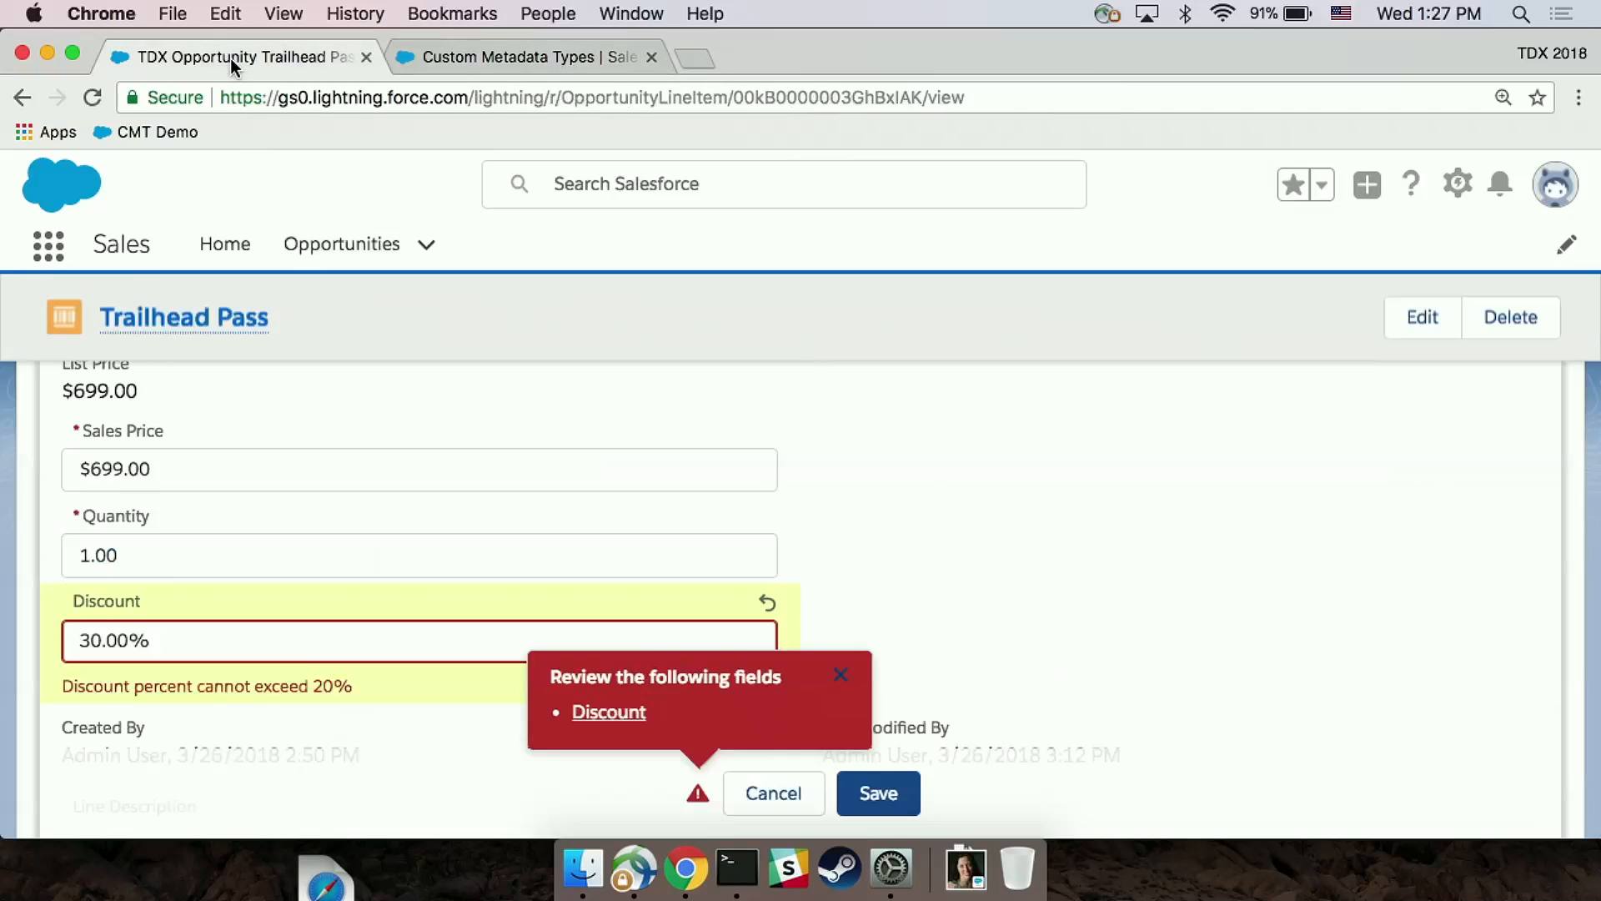
left_click(92, 97)
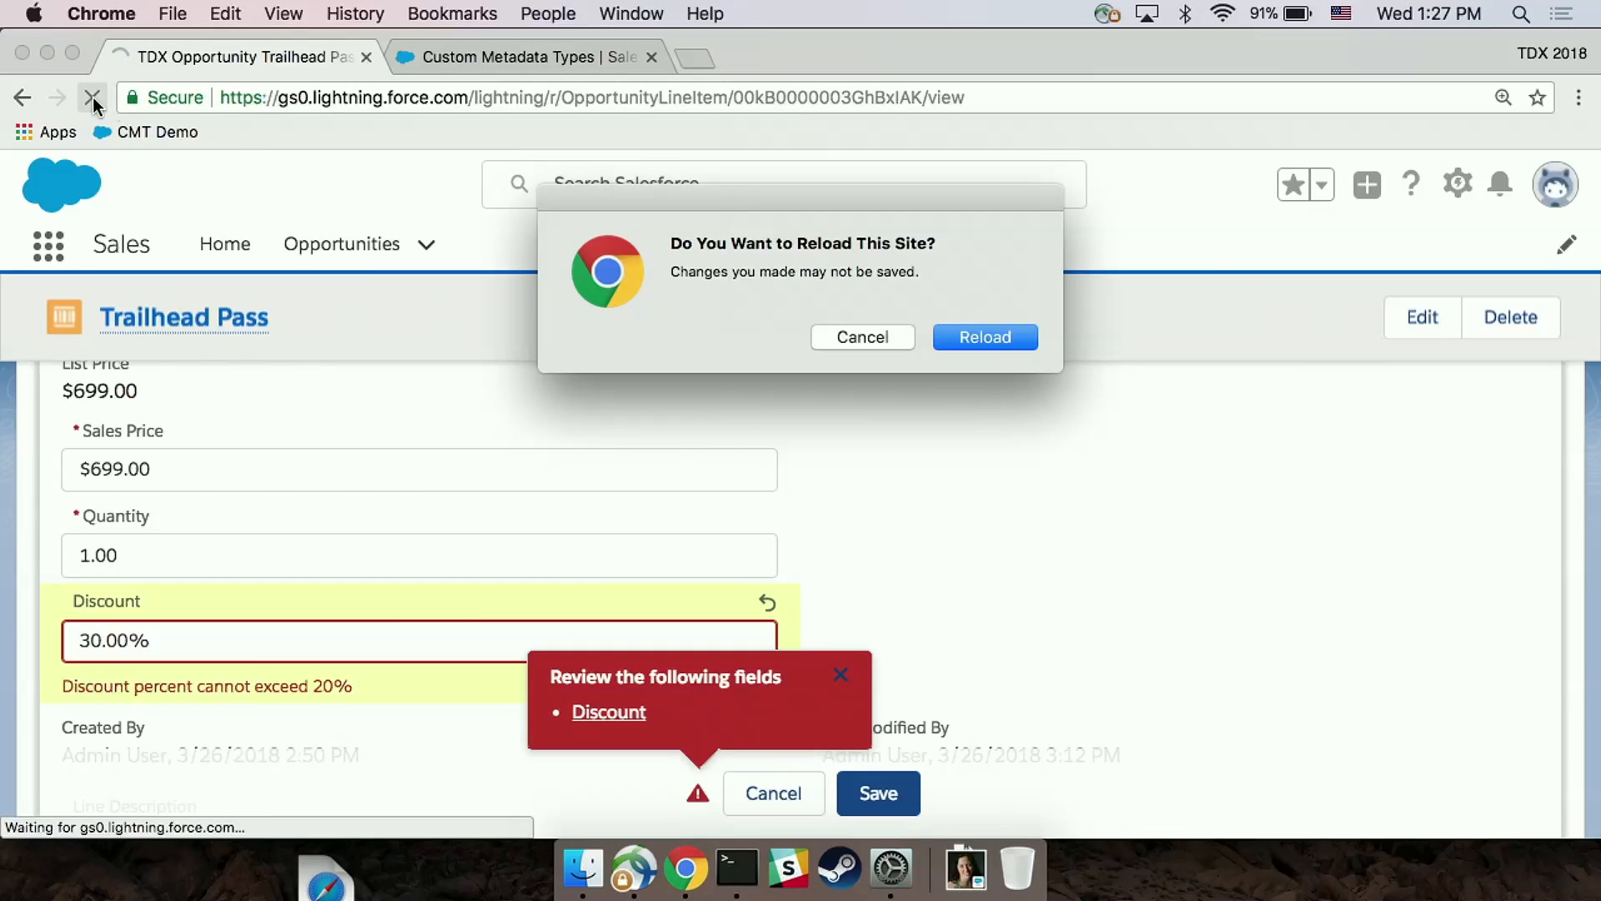
left_click(951, 330)
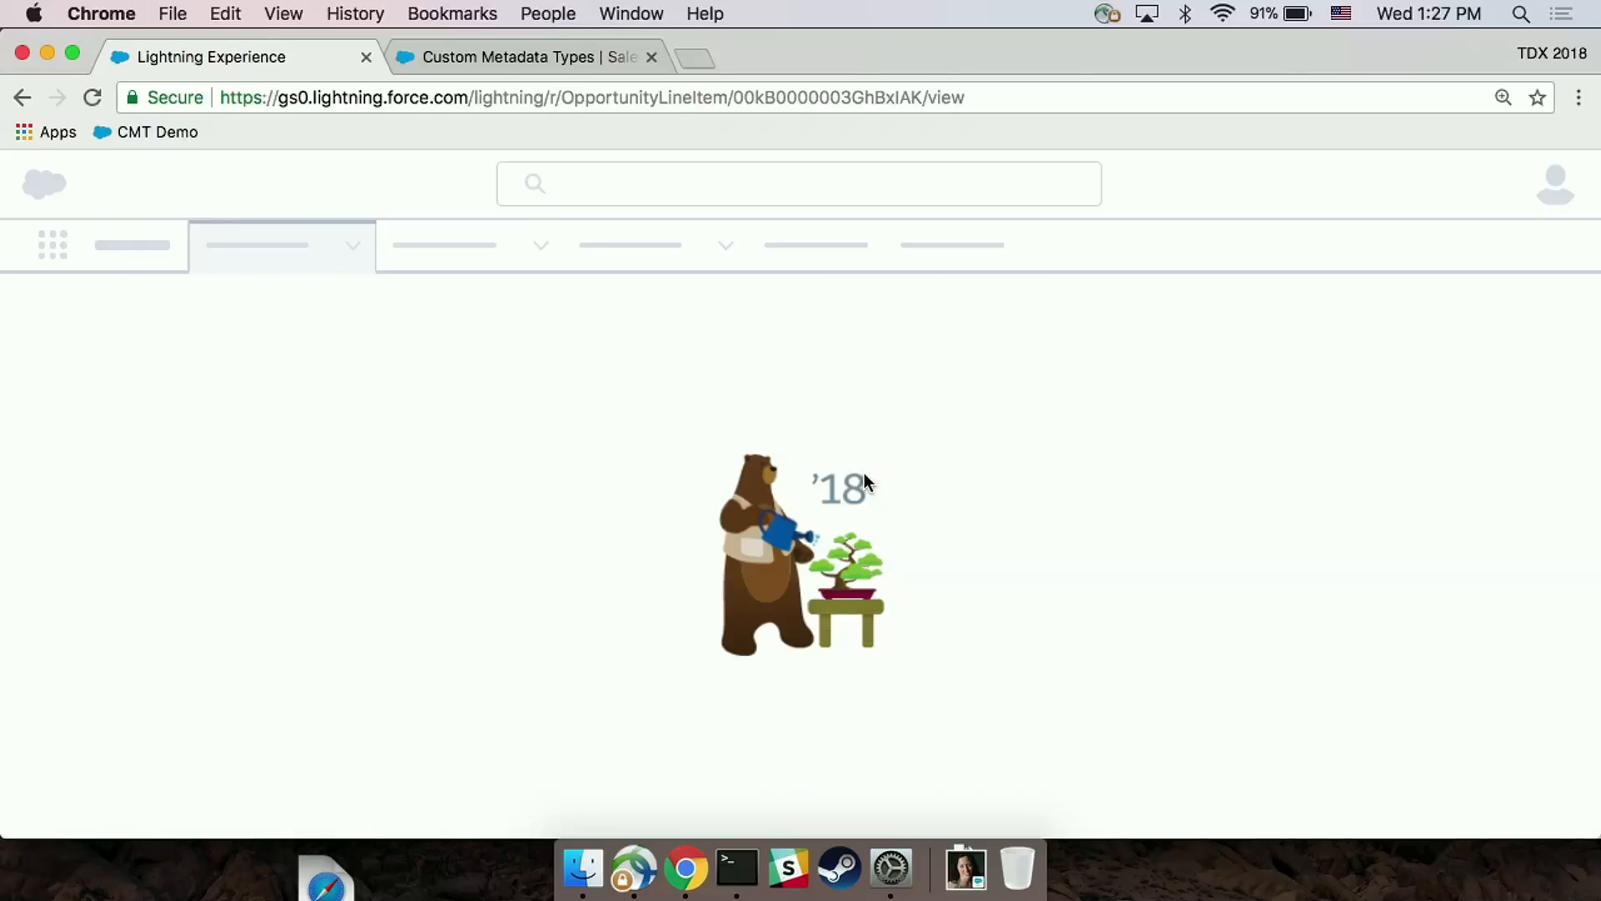
scroll(864, 473, "down", 10)
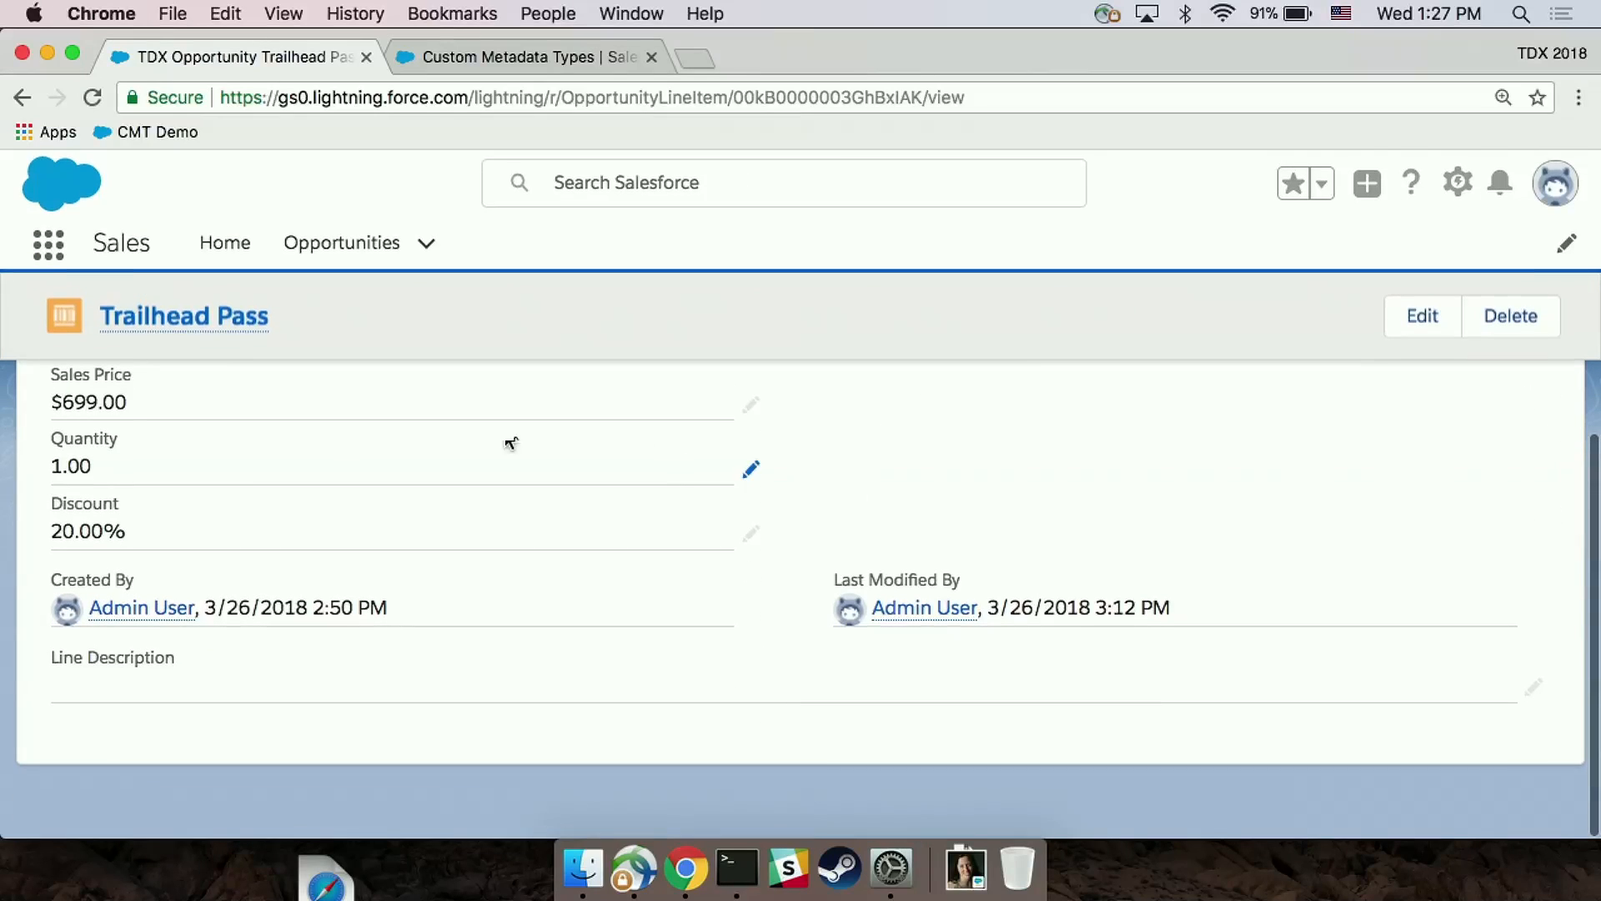
double_click(195, 517)
key("BackSpace")
key("BackSpace")
key("BackSpace")
type("30")
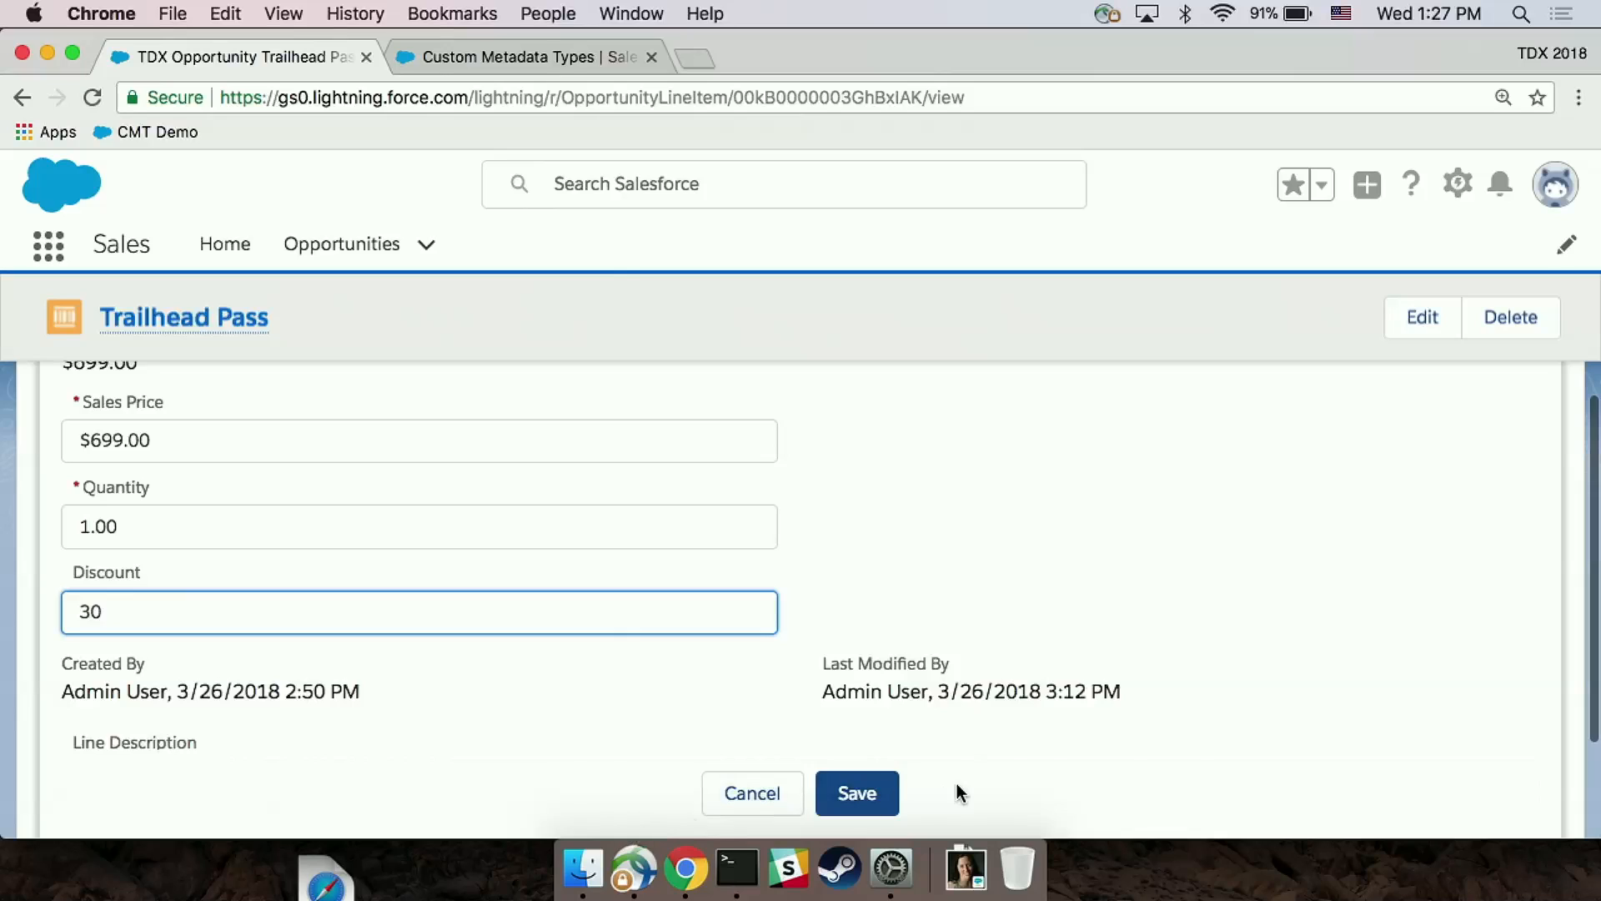
left_click(859, 792)
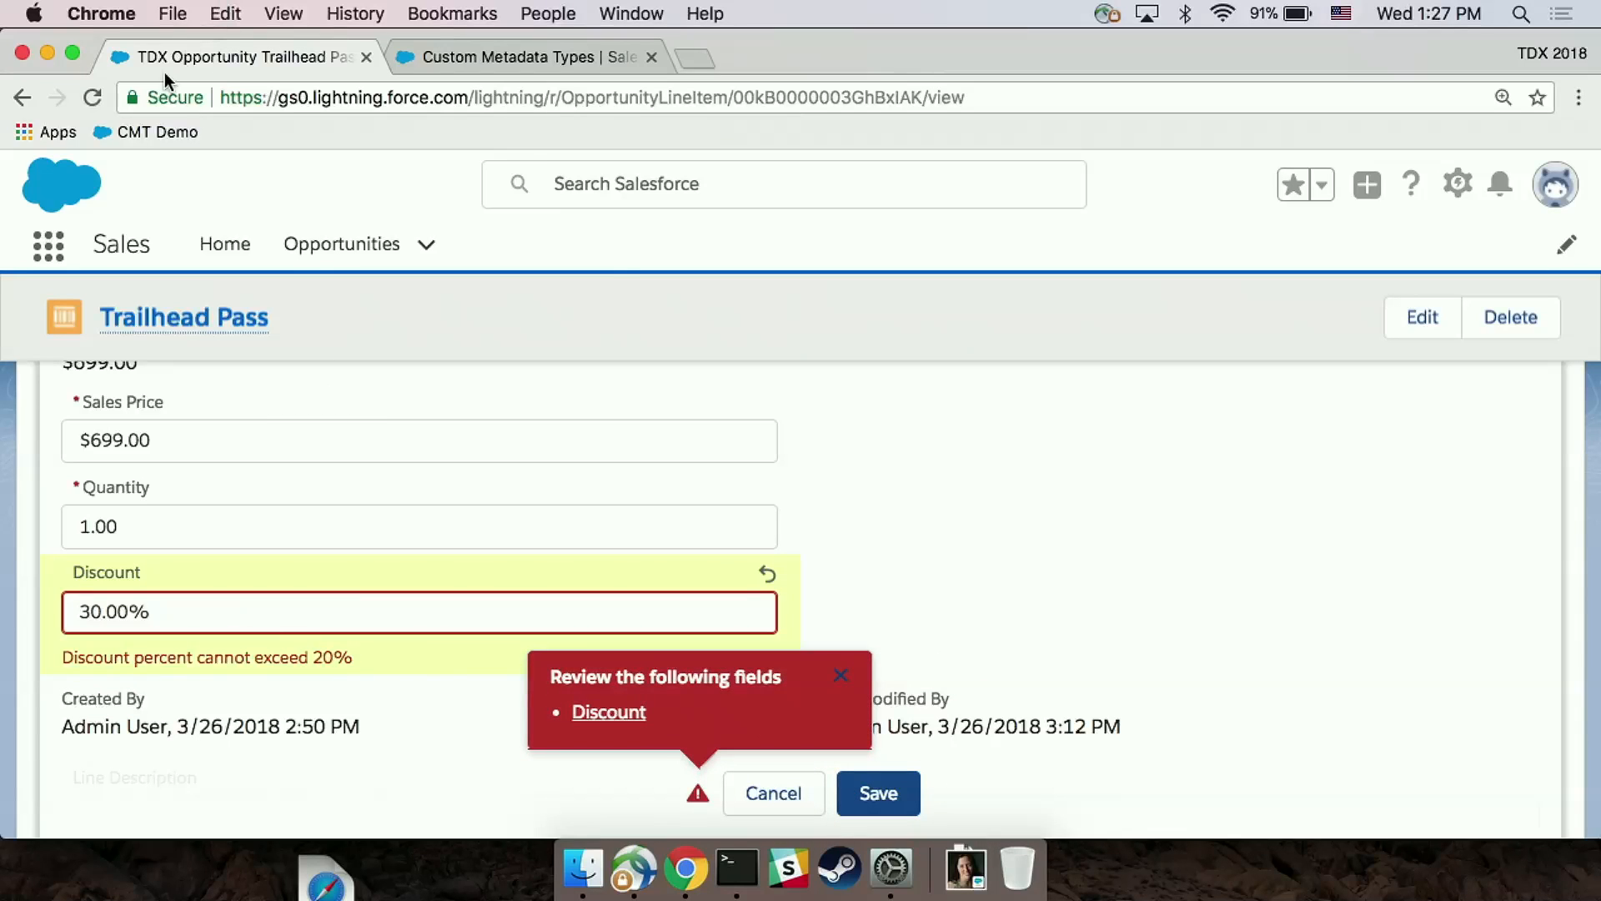
Step: Return to Setup, find the Opportunity Product object with "oppo", and open its Max_Discount validation rule
left_click(509, 57)
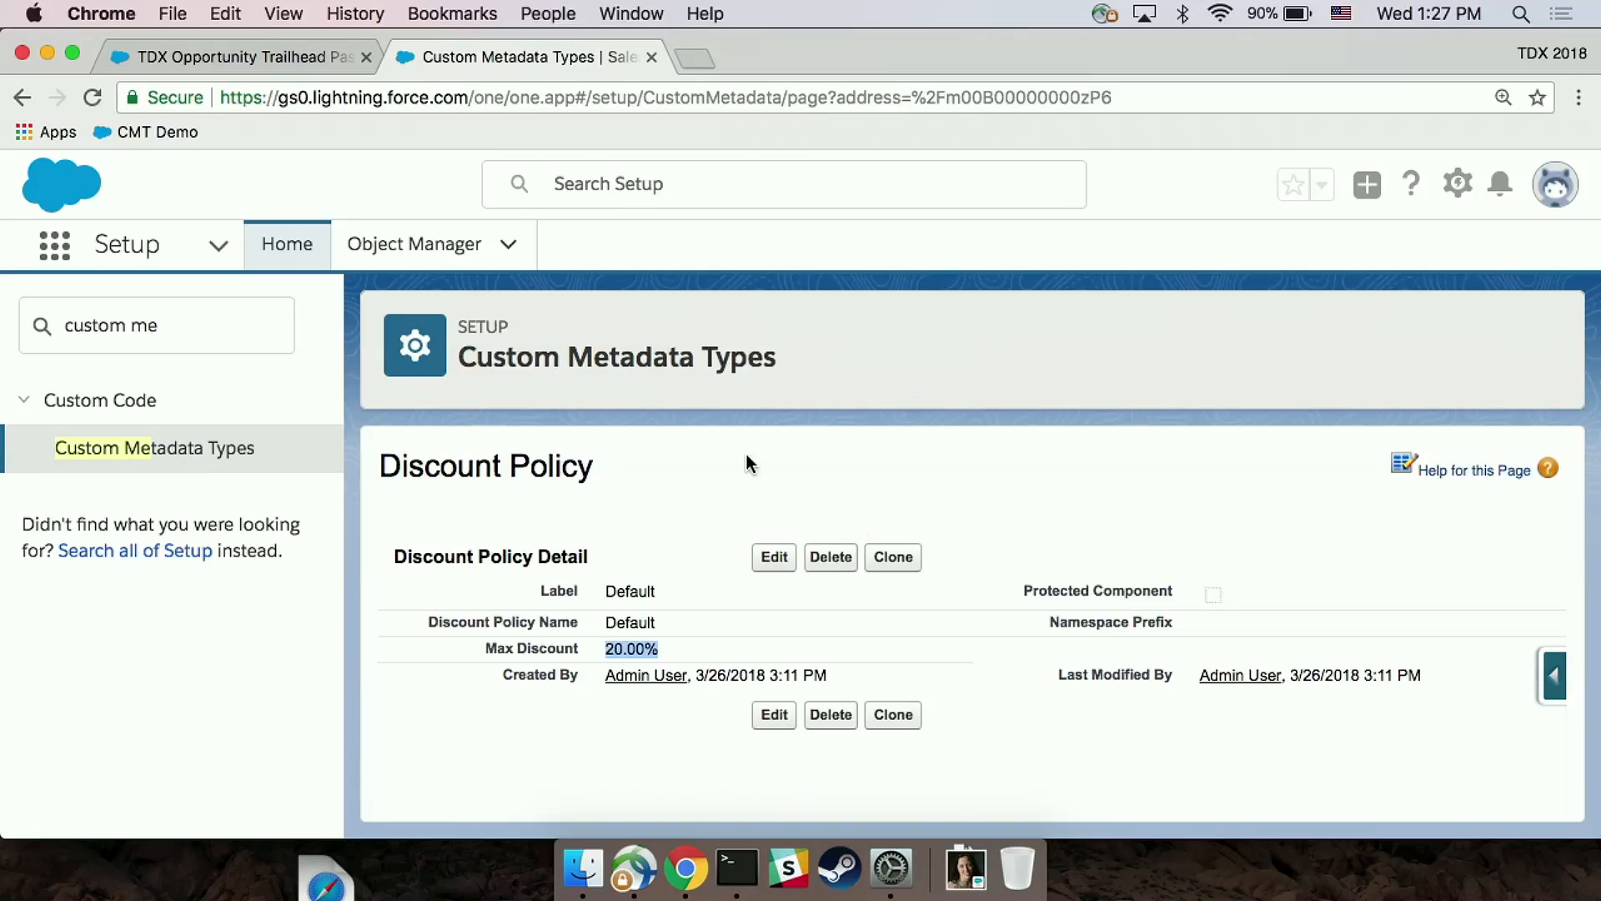
left_click(361, 255)
left_click(1039, 336)
type("oppo")
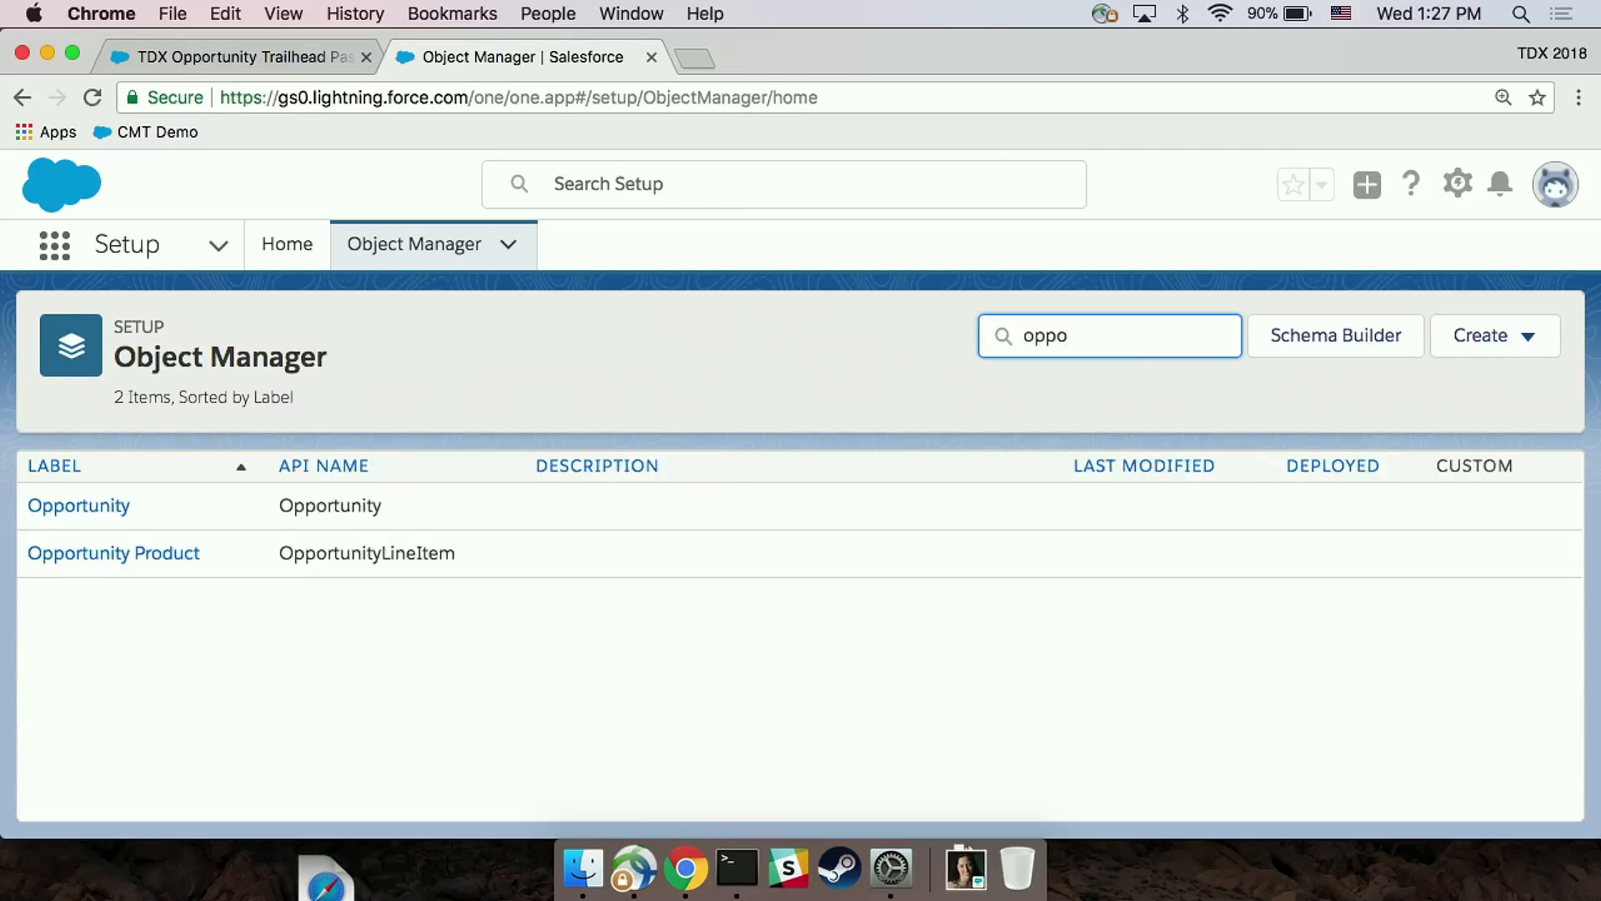
left_click(109, 561)
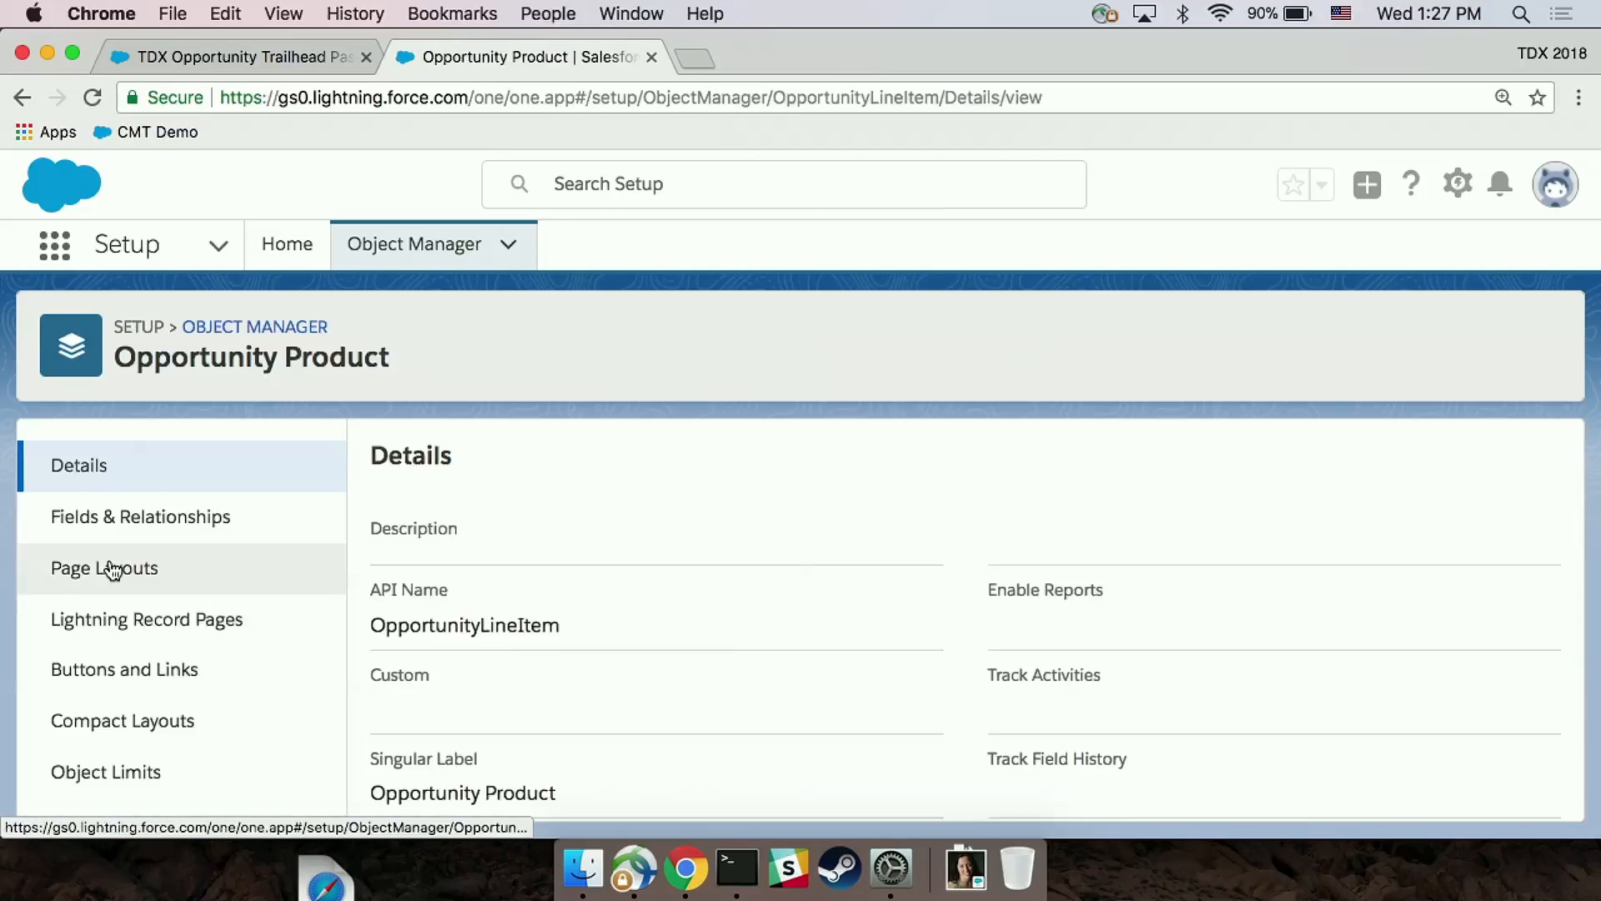
scroll(393, 572, "down", 3)
scroll(244, 523, "down", 2)
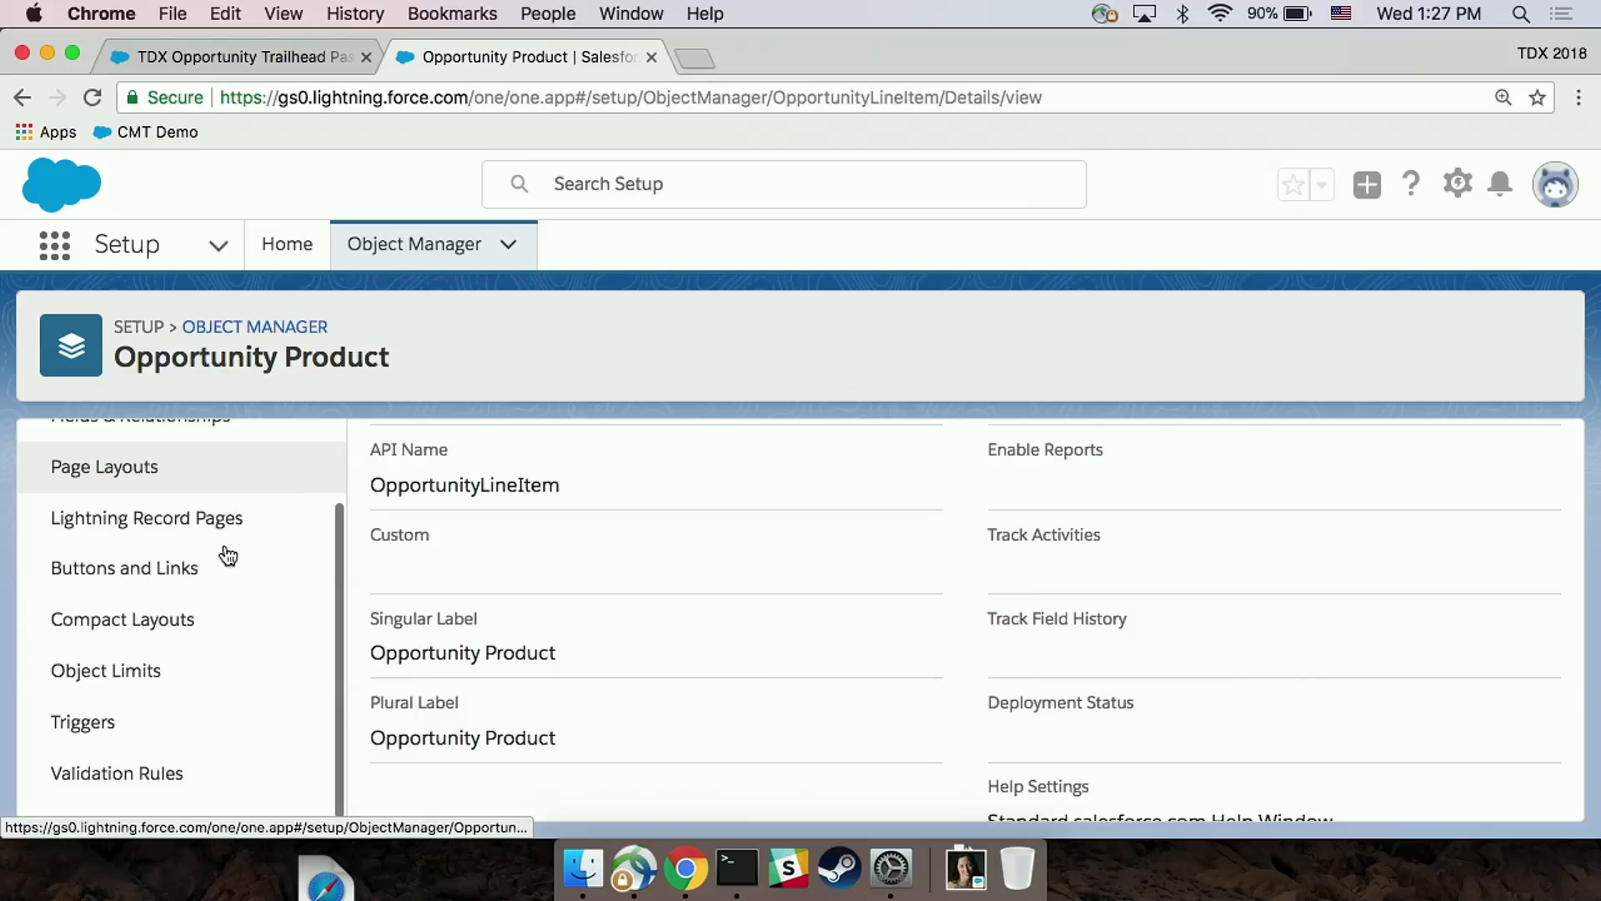
left_click(154, 765)
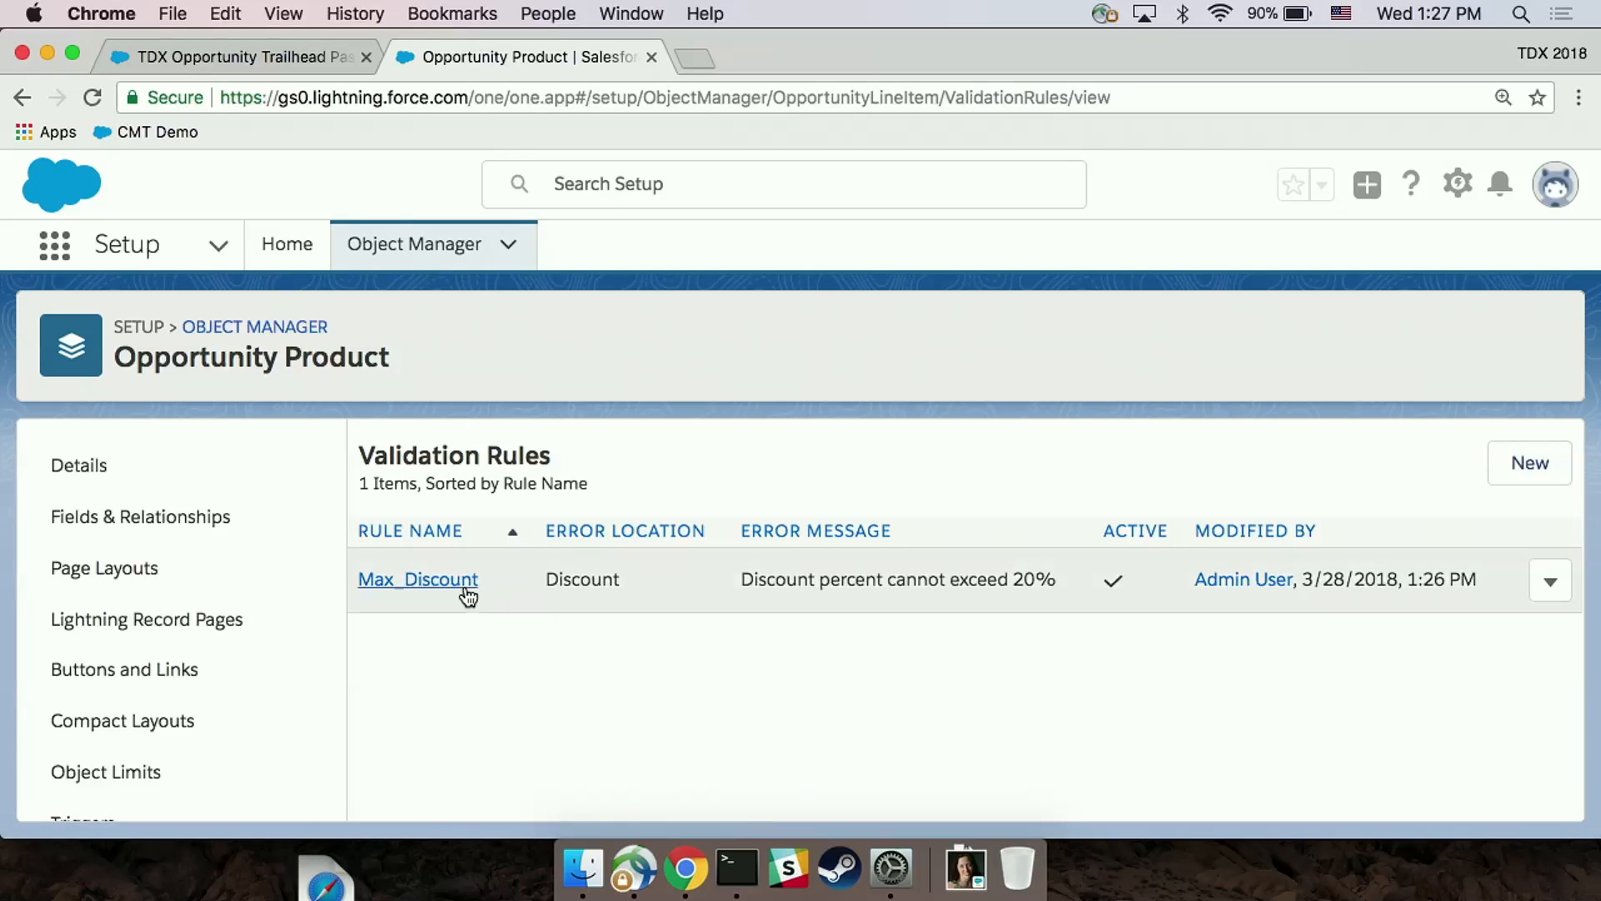
left_click(442, 580)
Step: Edit the Max_Discount rule and delete the hardcoded limit following "Discount >" in the error condition formula
left_click(760, 559)
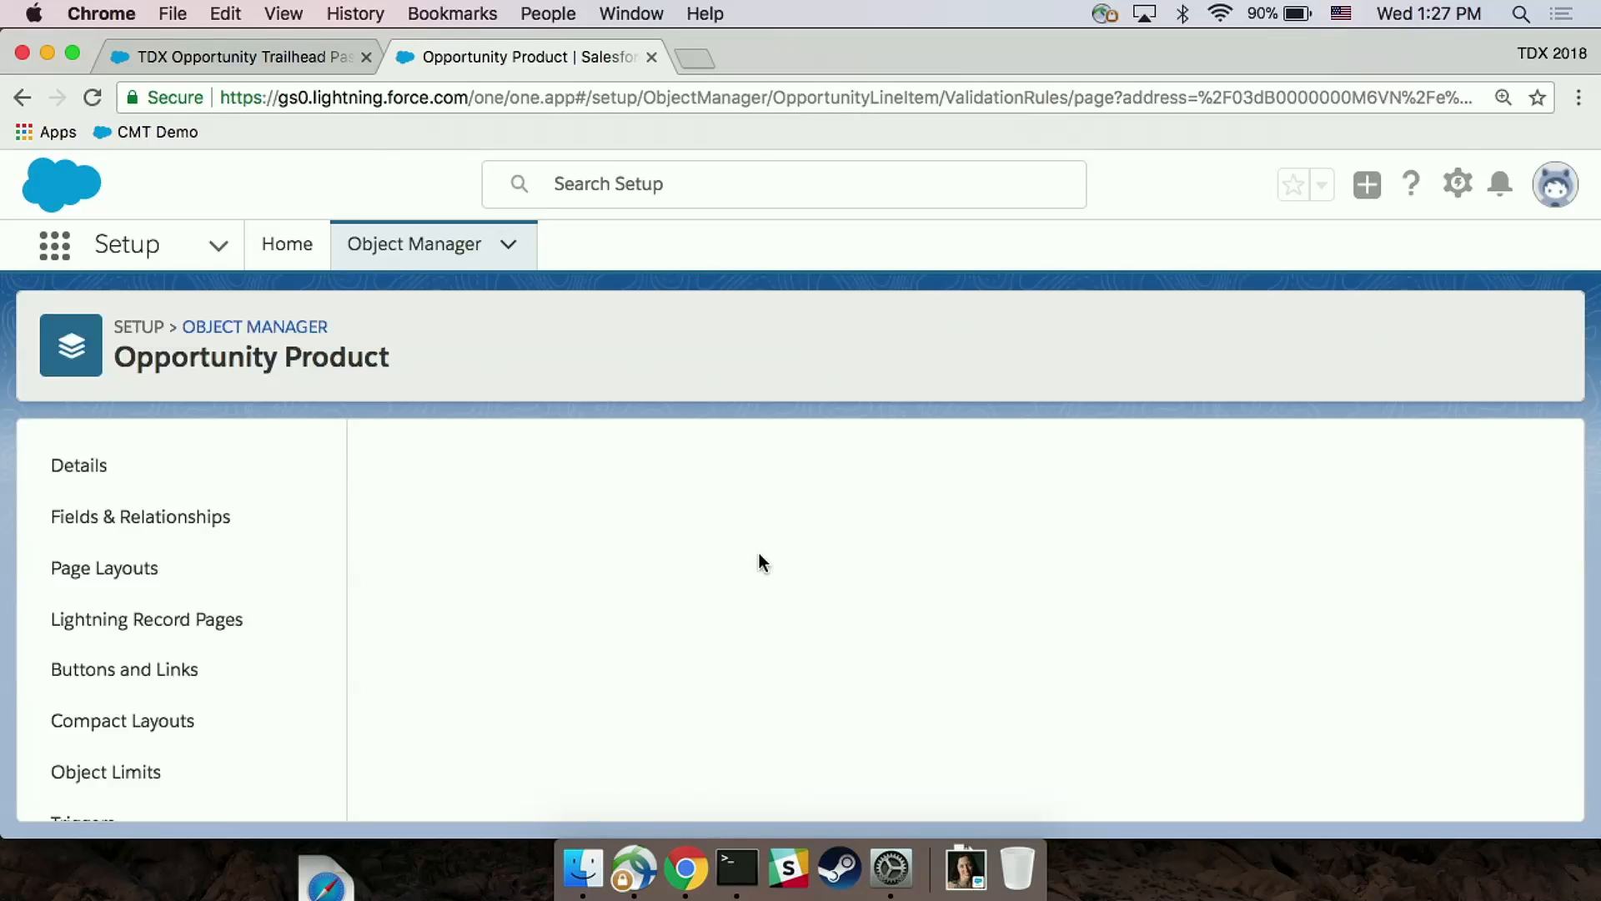
scroll(759, 553, "down", 5)
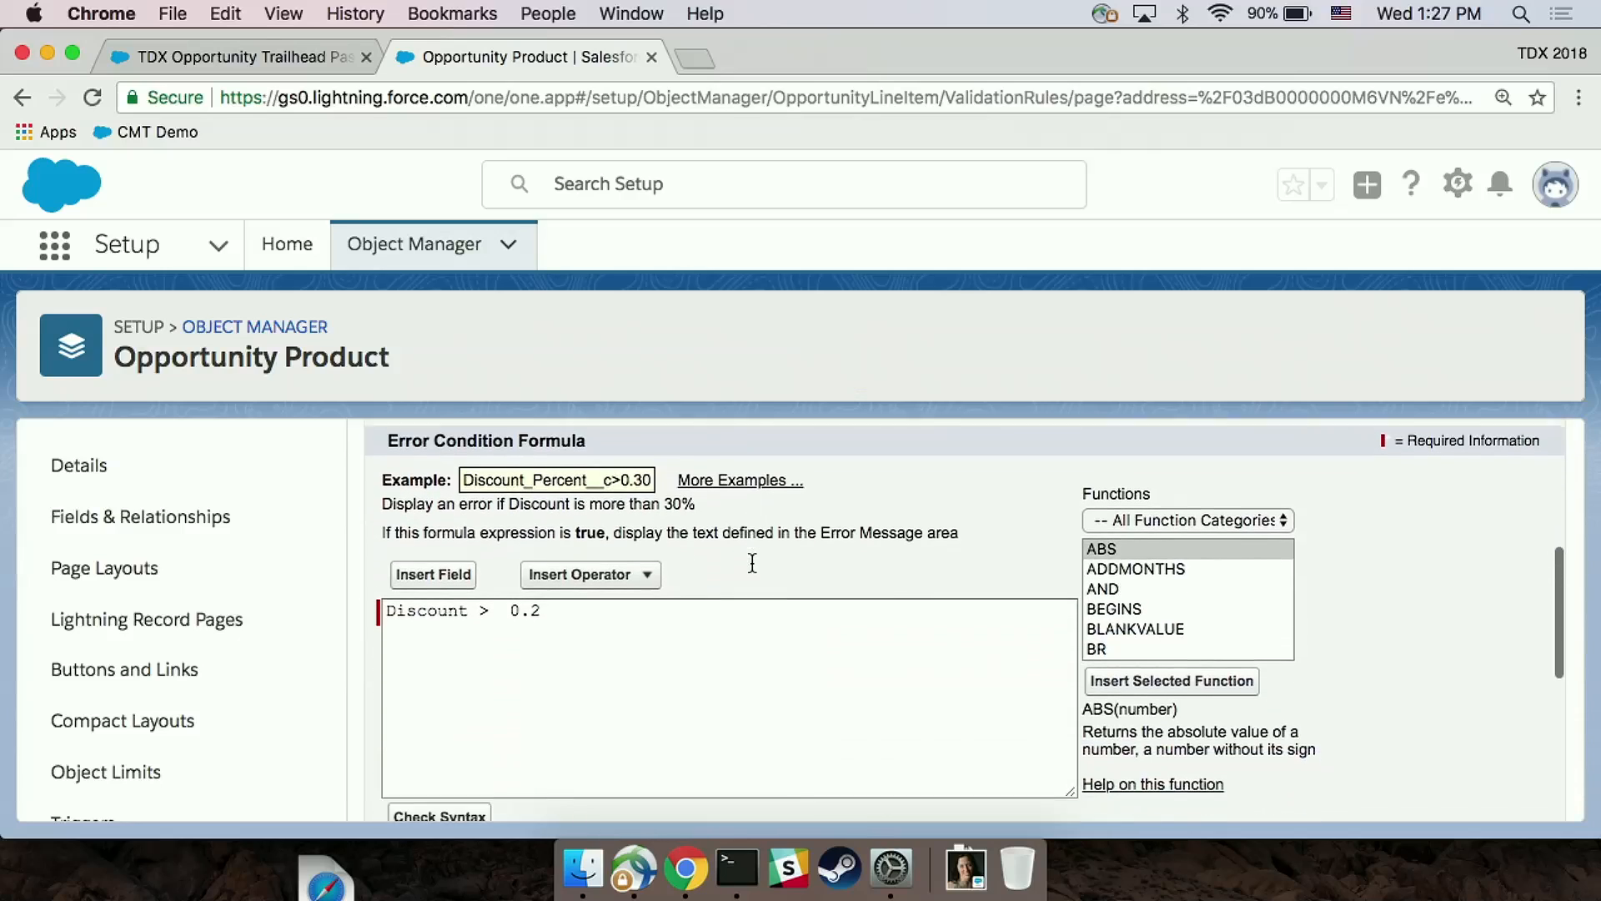
left_click(709, 613)
key("BackSpace")
key("BackSpace")
key("BackSpace")
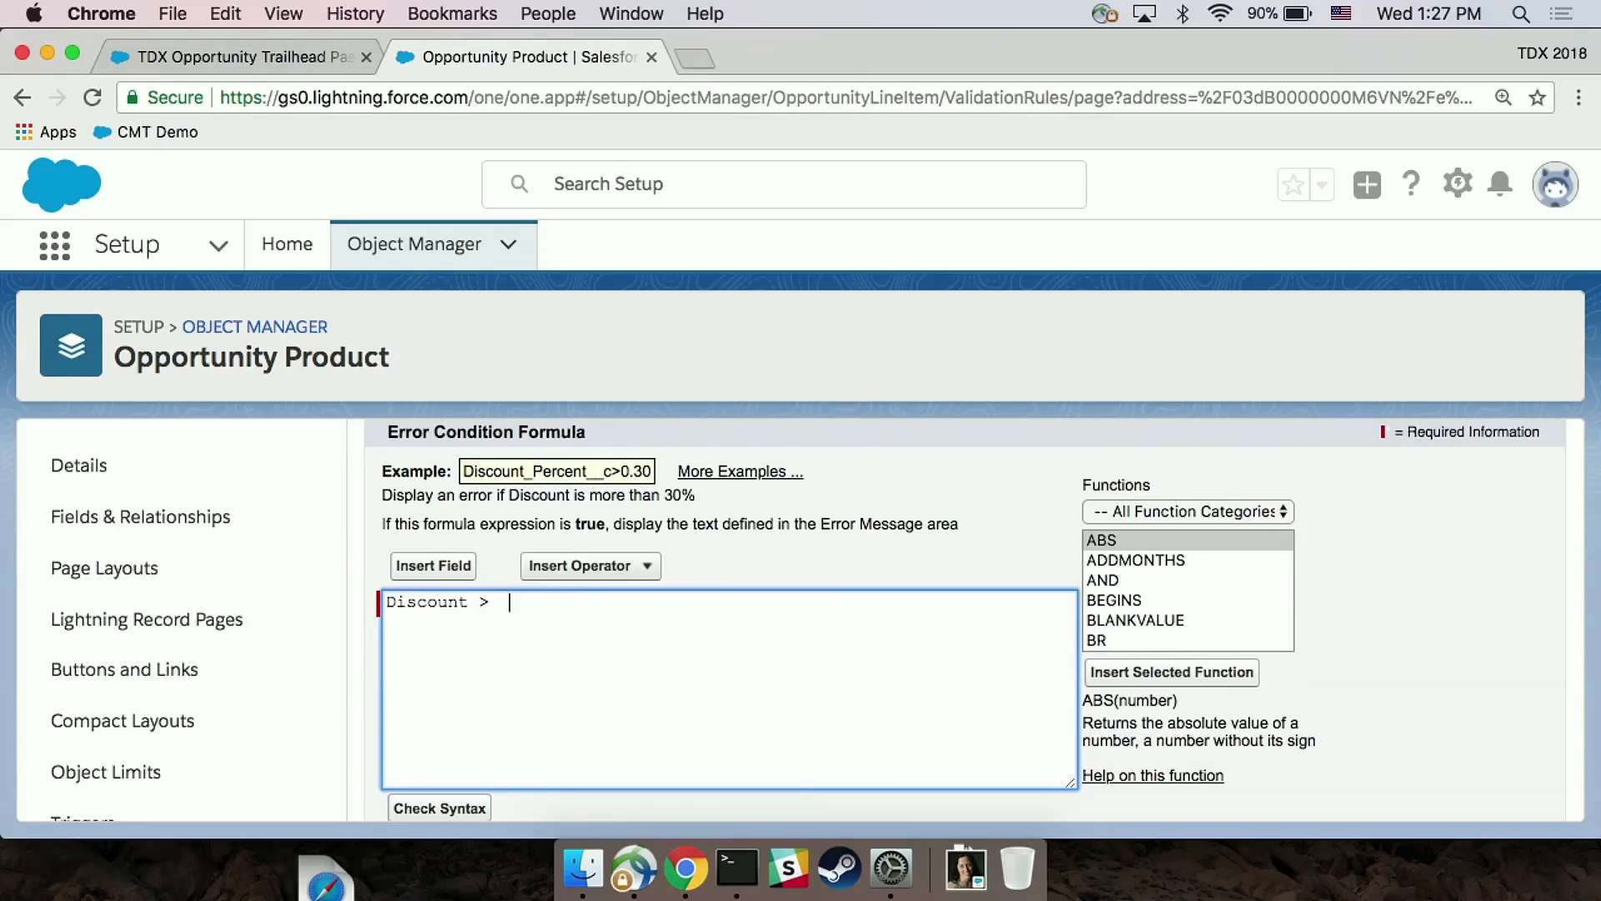
Step: Insert $CustomMetadata.Discount_Policy__mdt.Default.Max_Discount__c as the limit in the error condition formula and save the rule
left_click(411, 561)
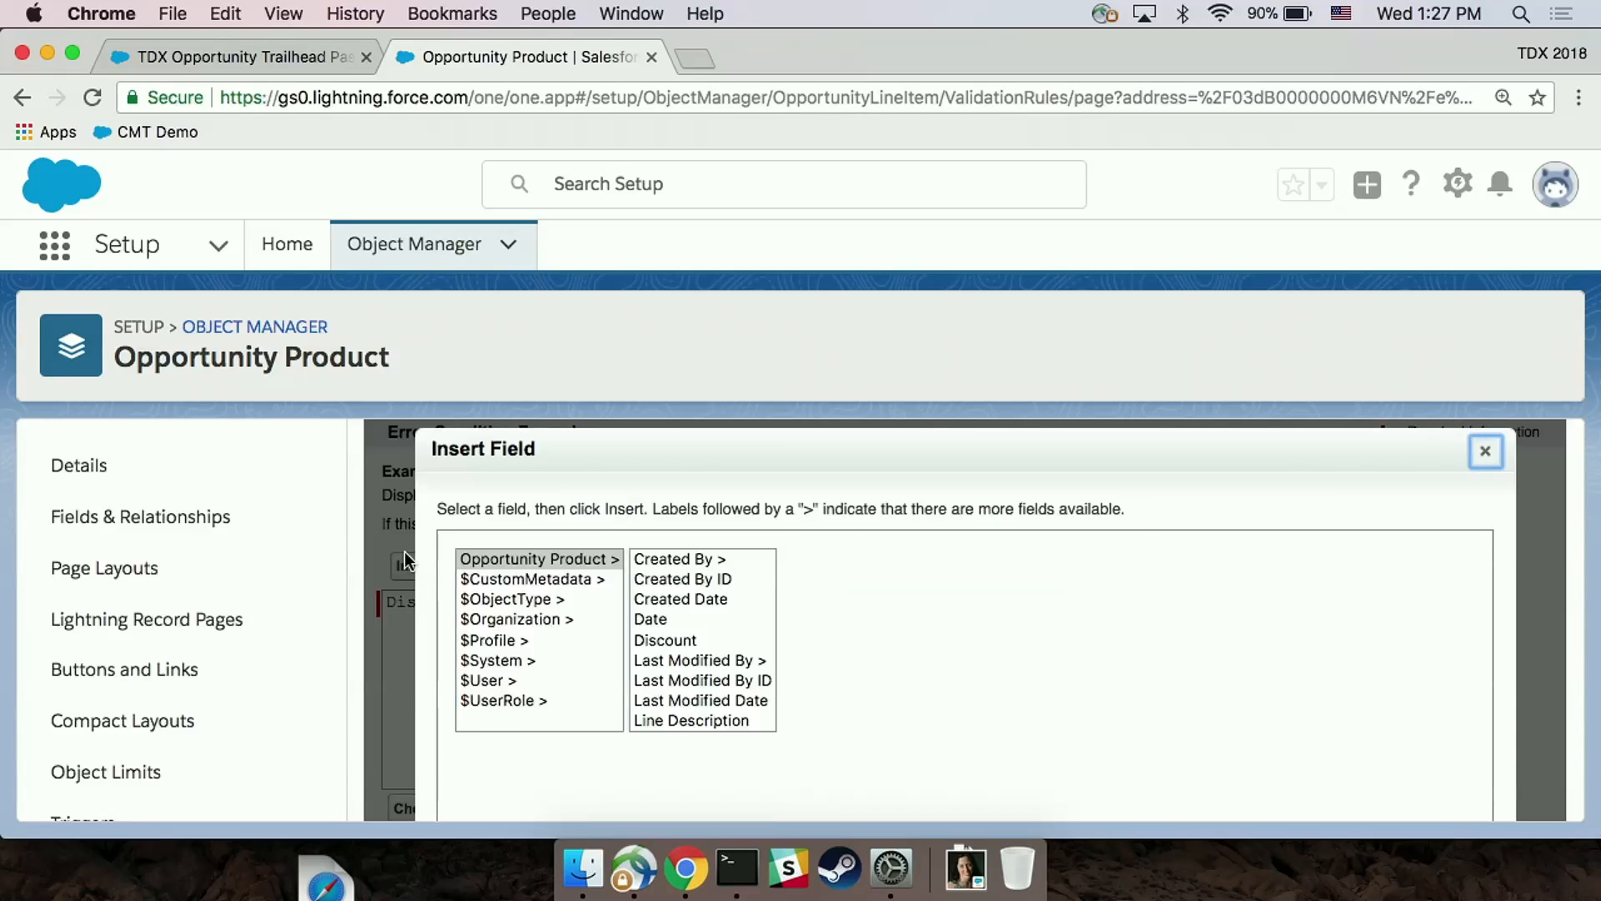
left_click(506, 578)
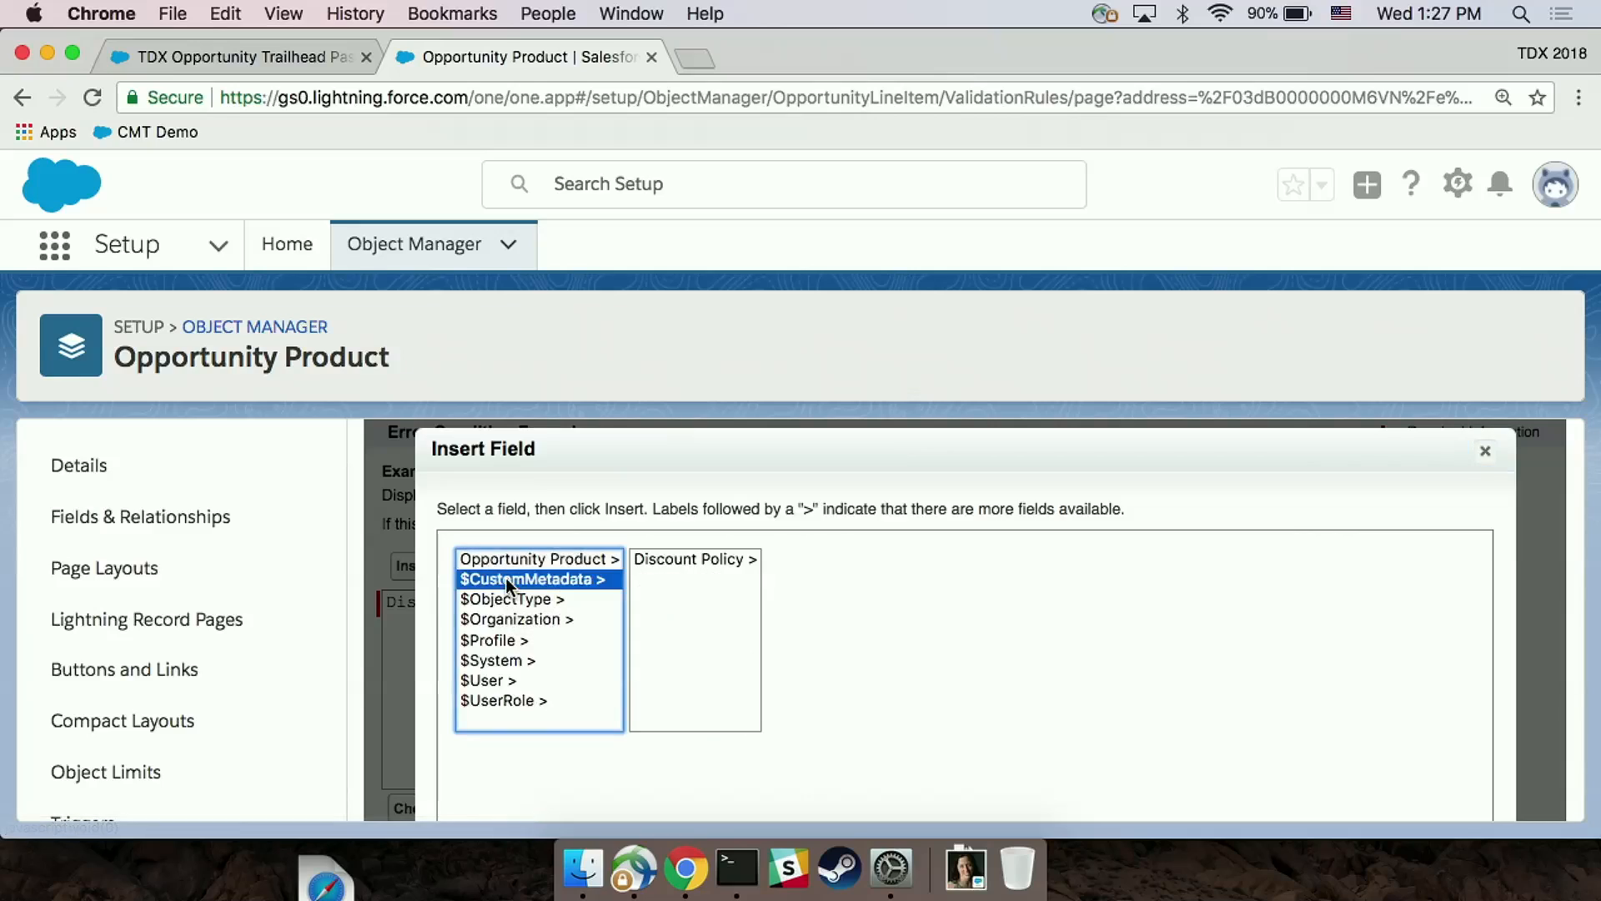
left_click(693, 567)
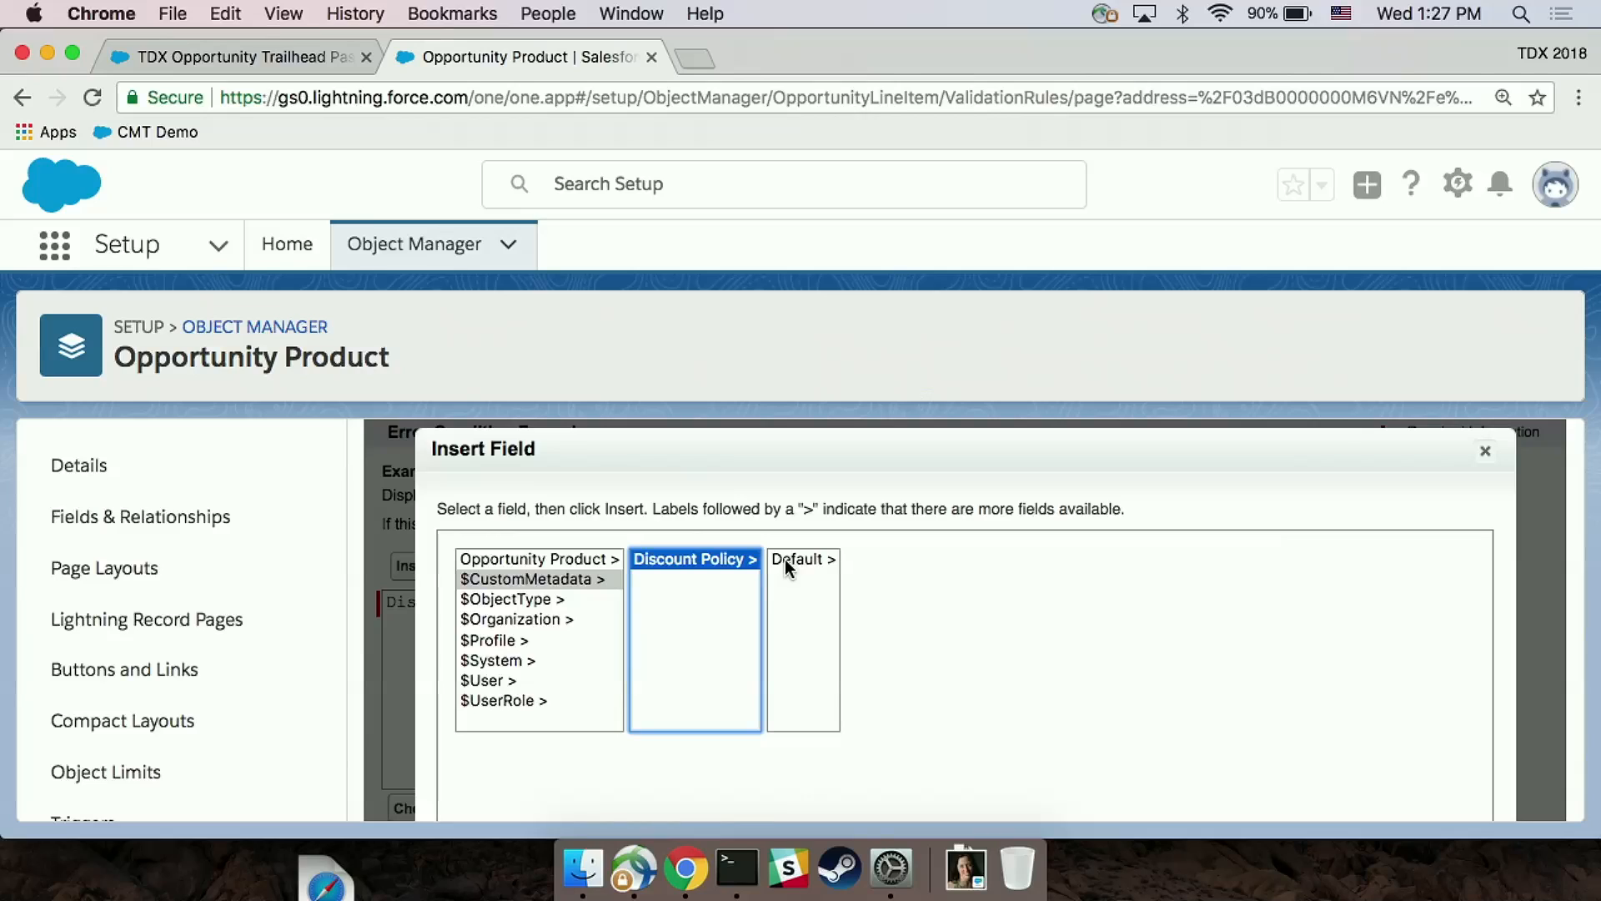
left_click(784, 559)
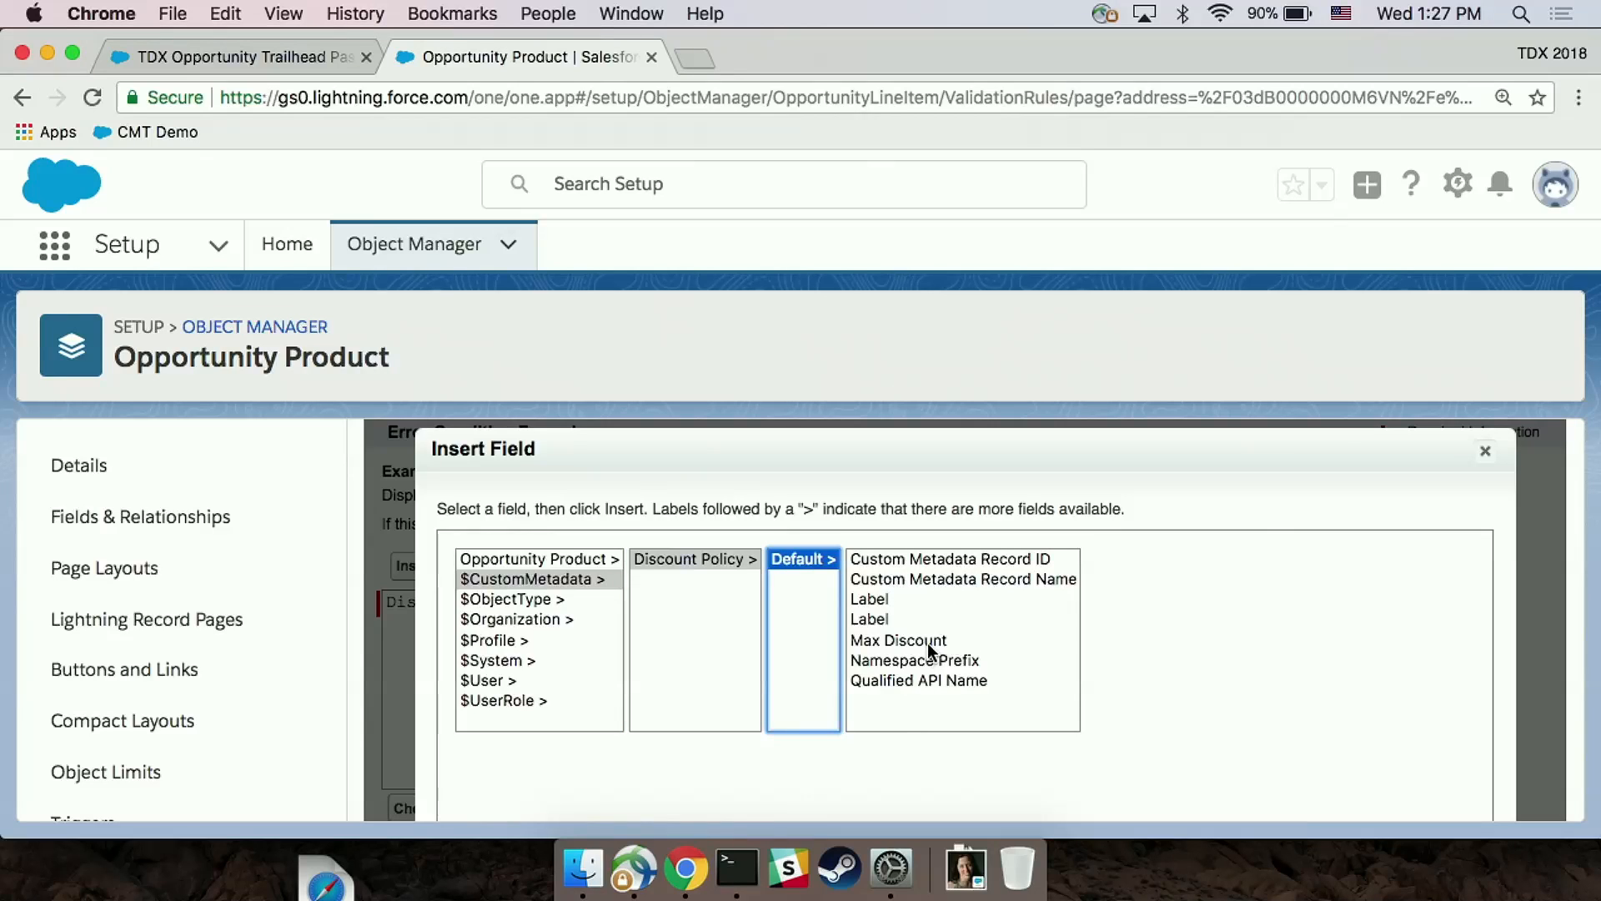
left_click(928, 643)
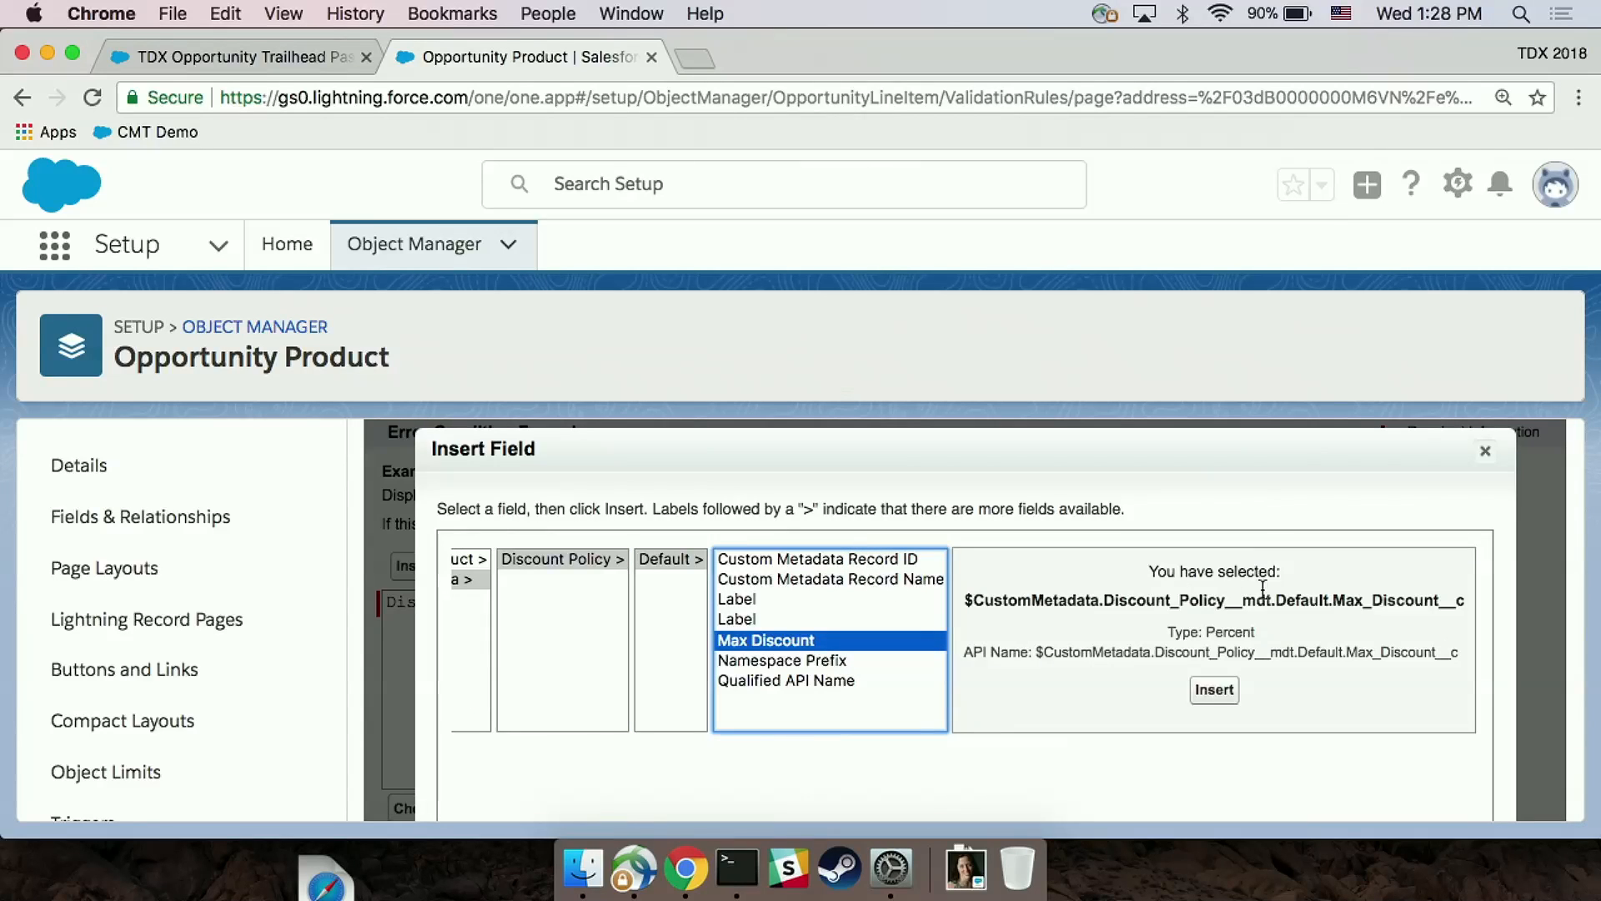
left_click(1215, 690)
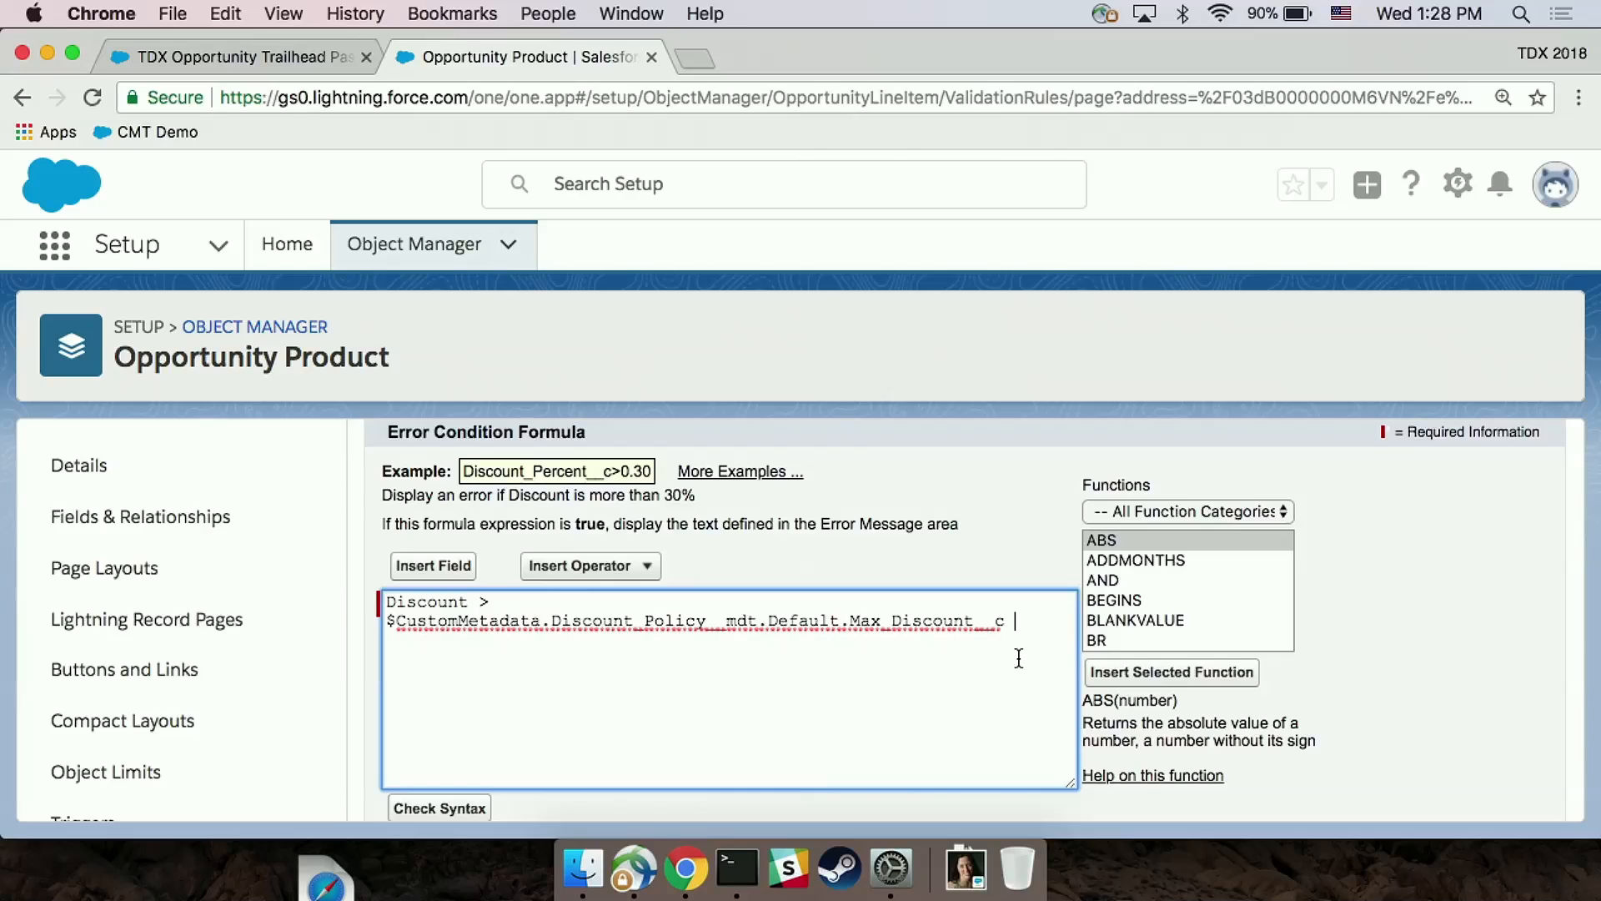
scroll(902, 451, "down", 10)
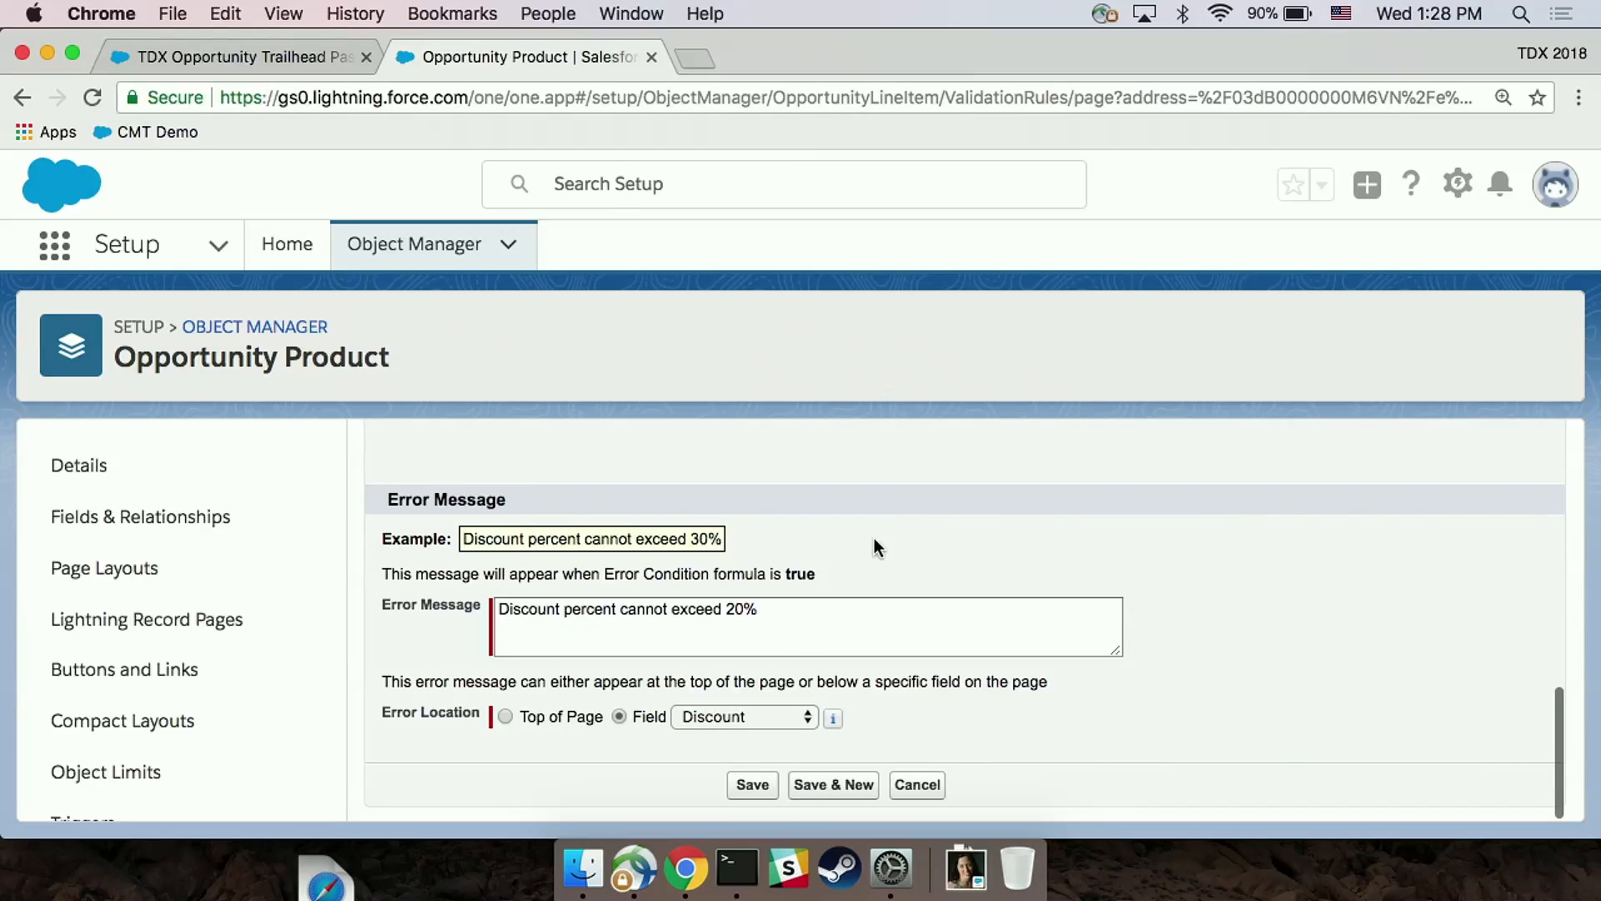
left_click(754, 782)
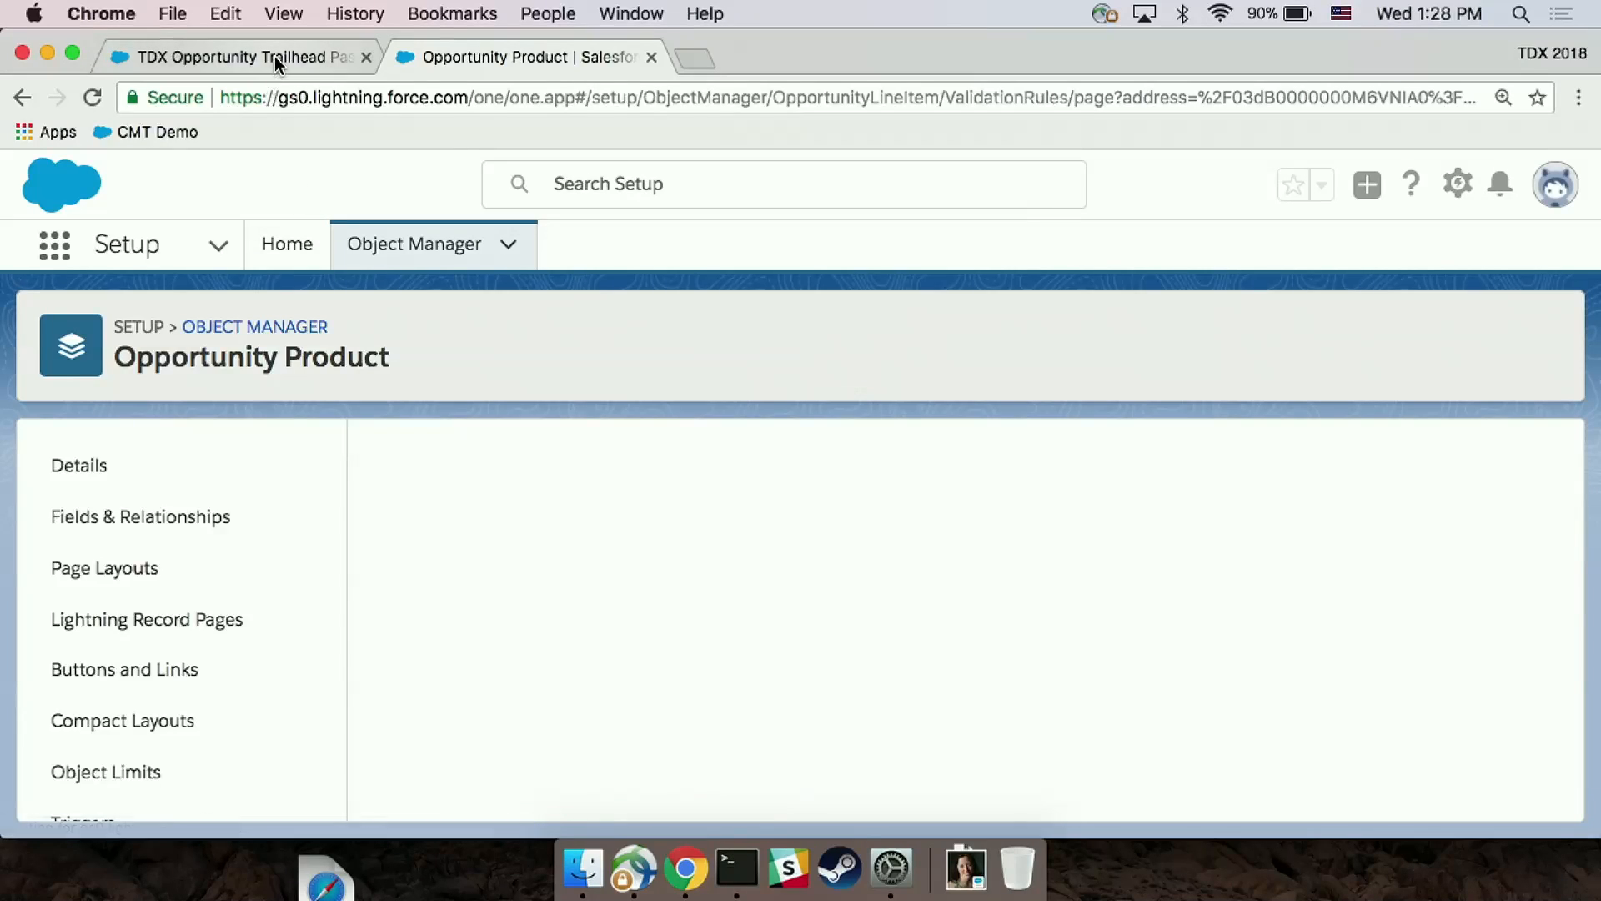
Step: Reload the Trailhead Pass opportunity product and test the revised rule by trying to save a 40% discount
left_click(273, 57)
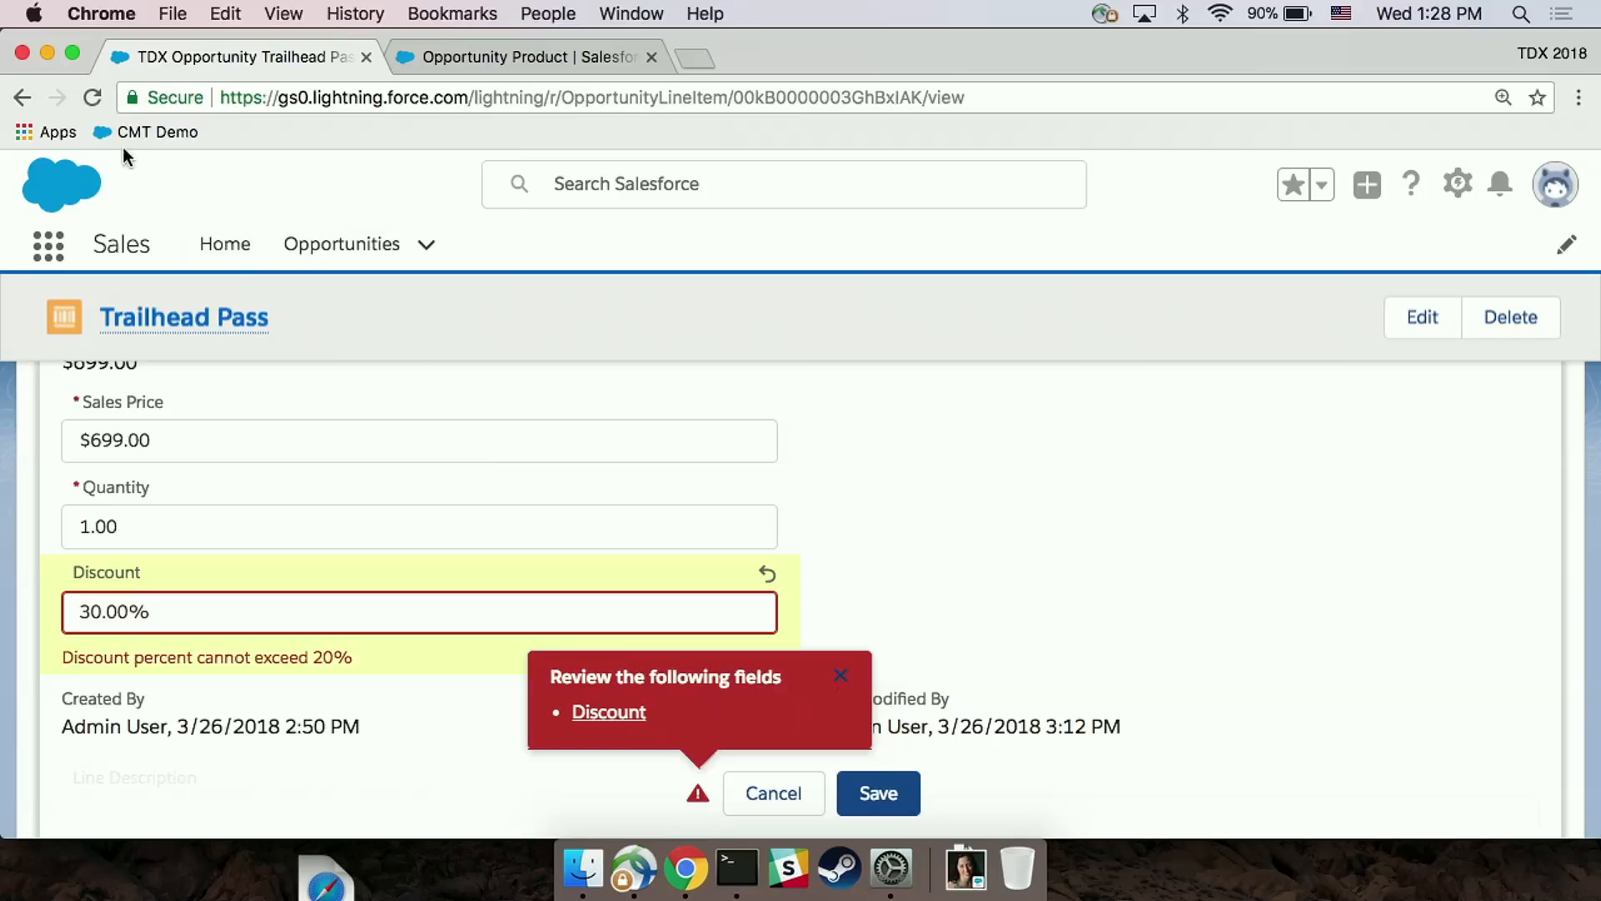
left_click(92, 98)
left_click(985, 347)
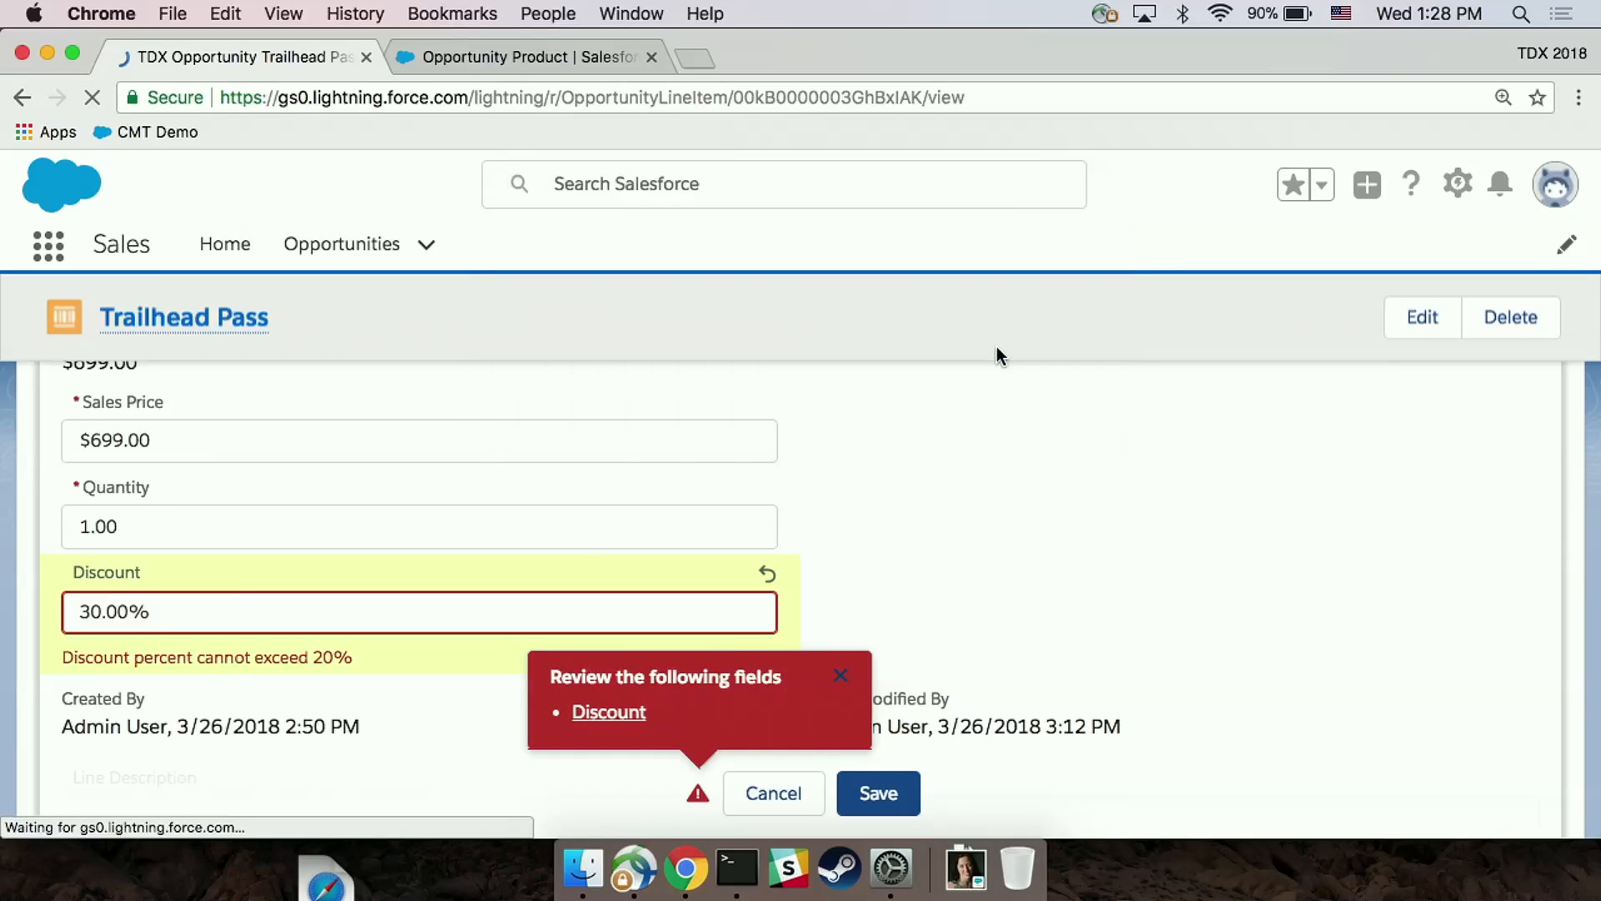
scroll(687, 399, "down", 5)
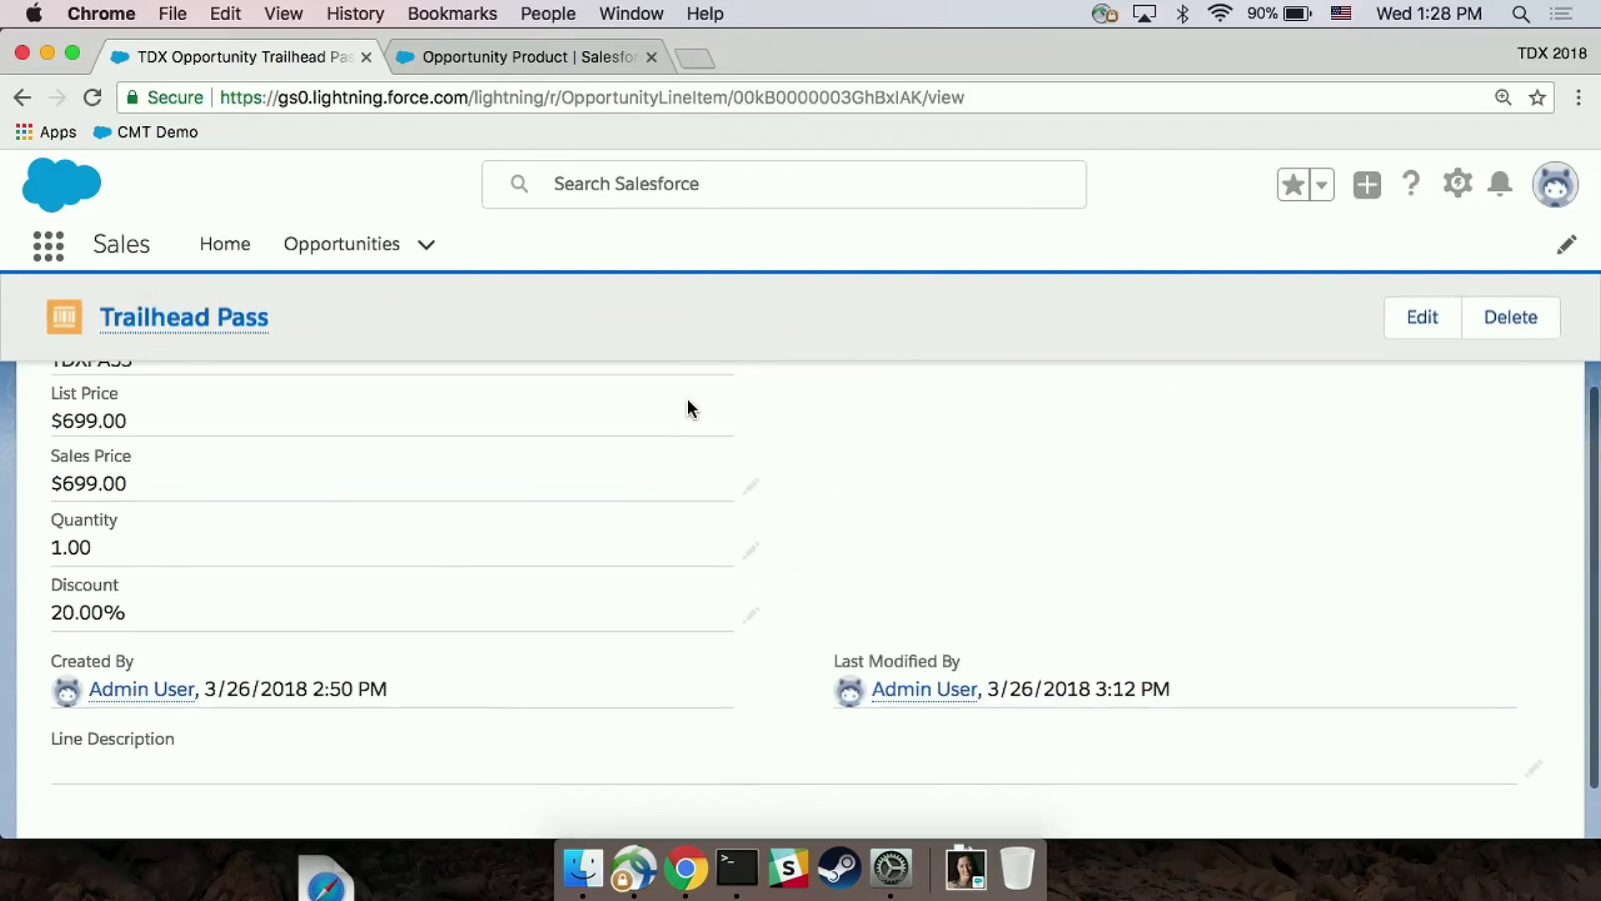
double_click(183, 530)
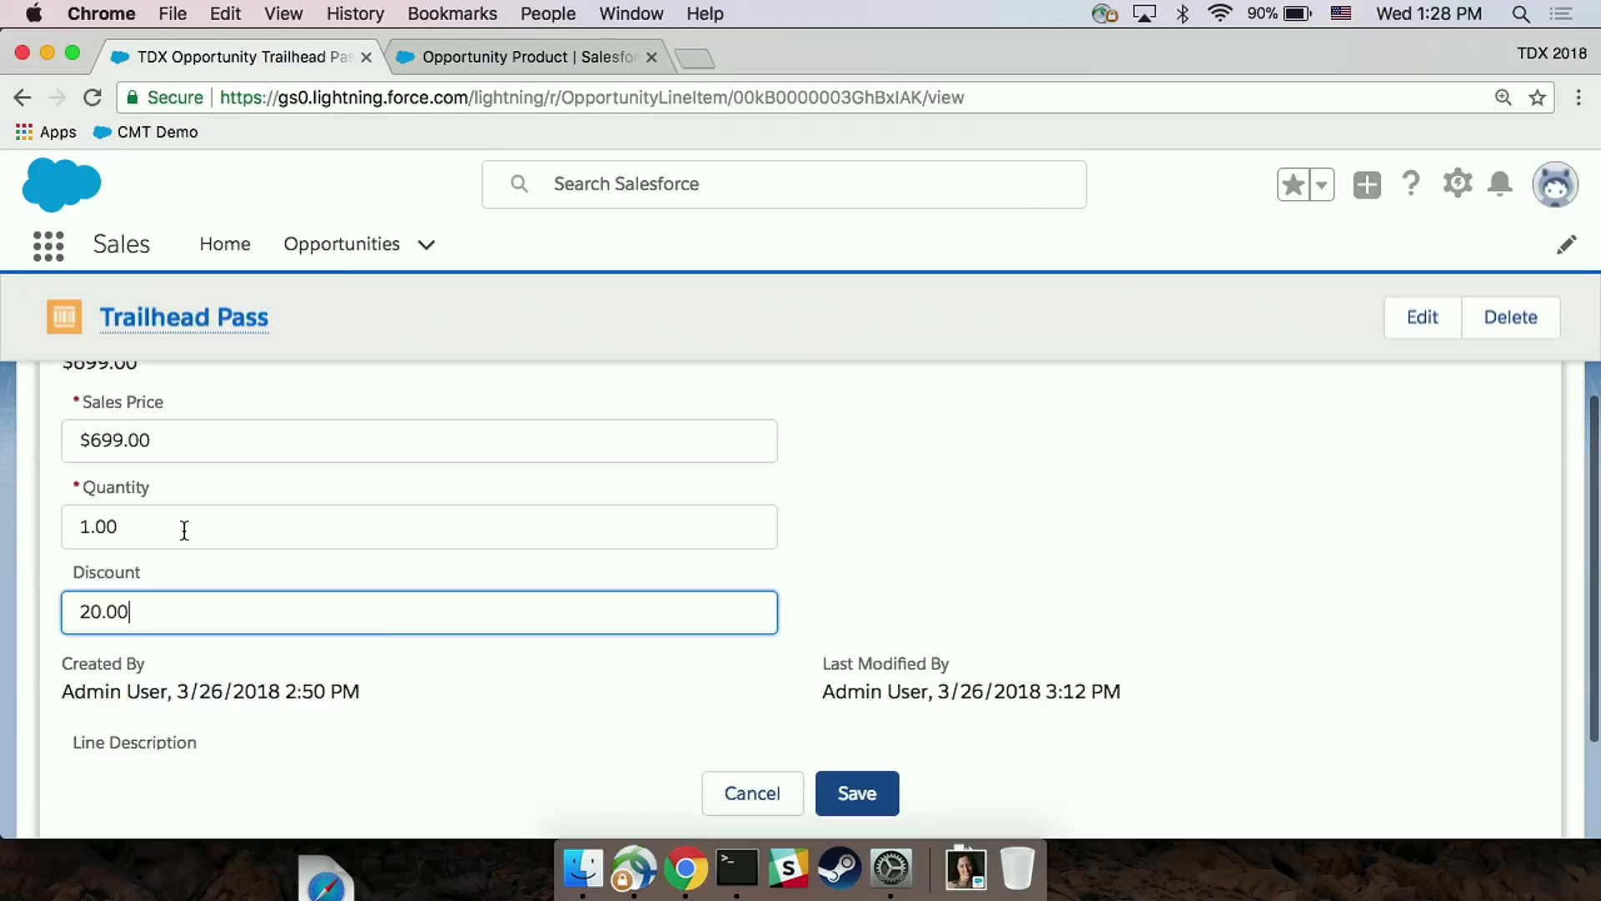
key("BackSpace")
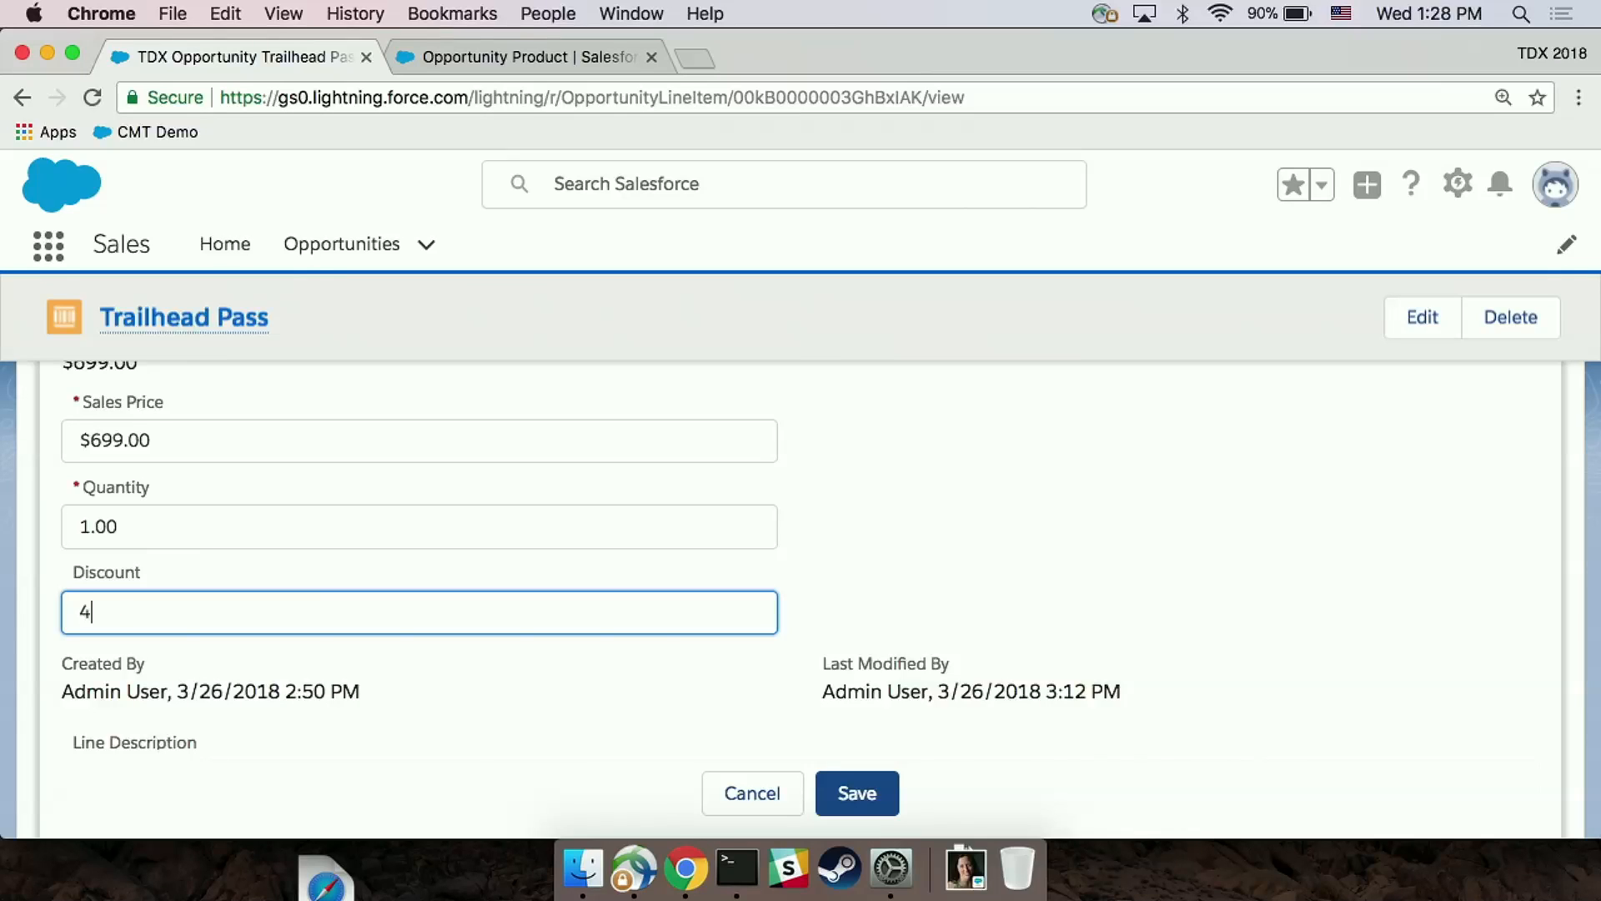
left_click(851, 786)
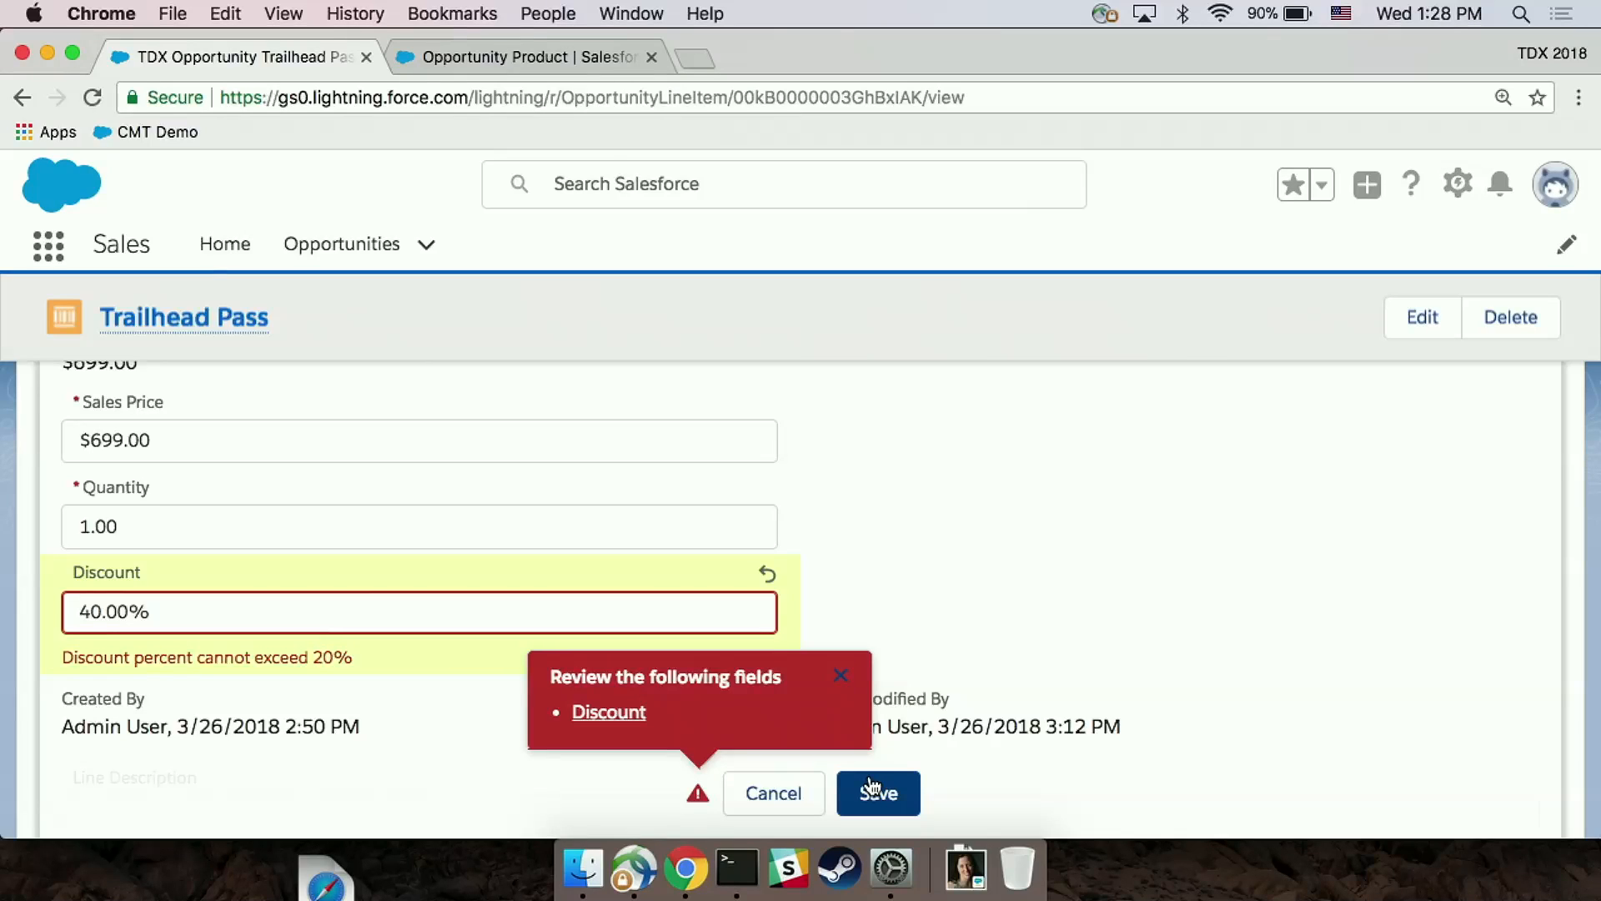
Step: Switch to the "Don't Hardcode" presentation in Google Slides and start its slideshow
right_click(696, 872)
left_click(763, 497)
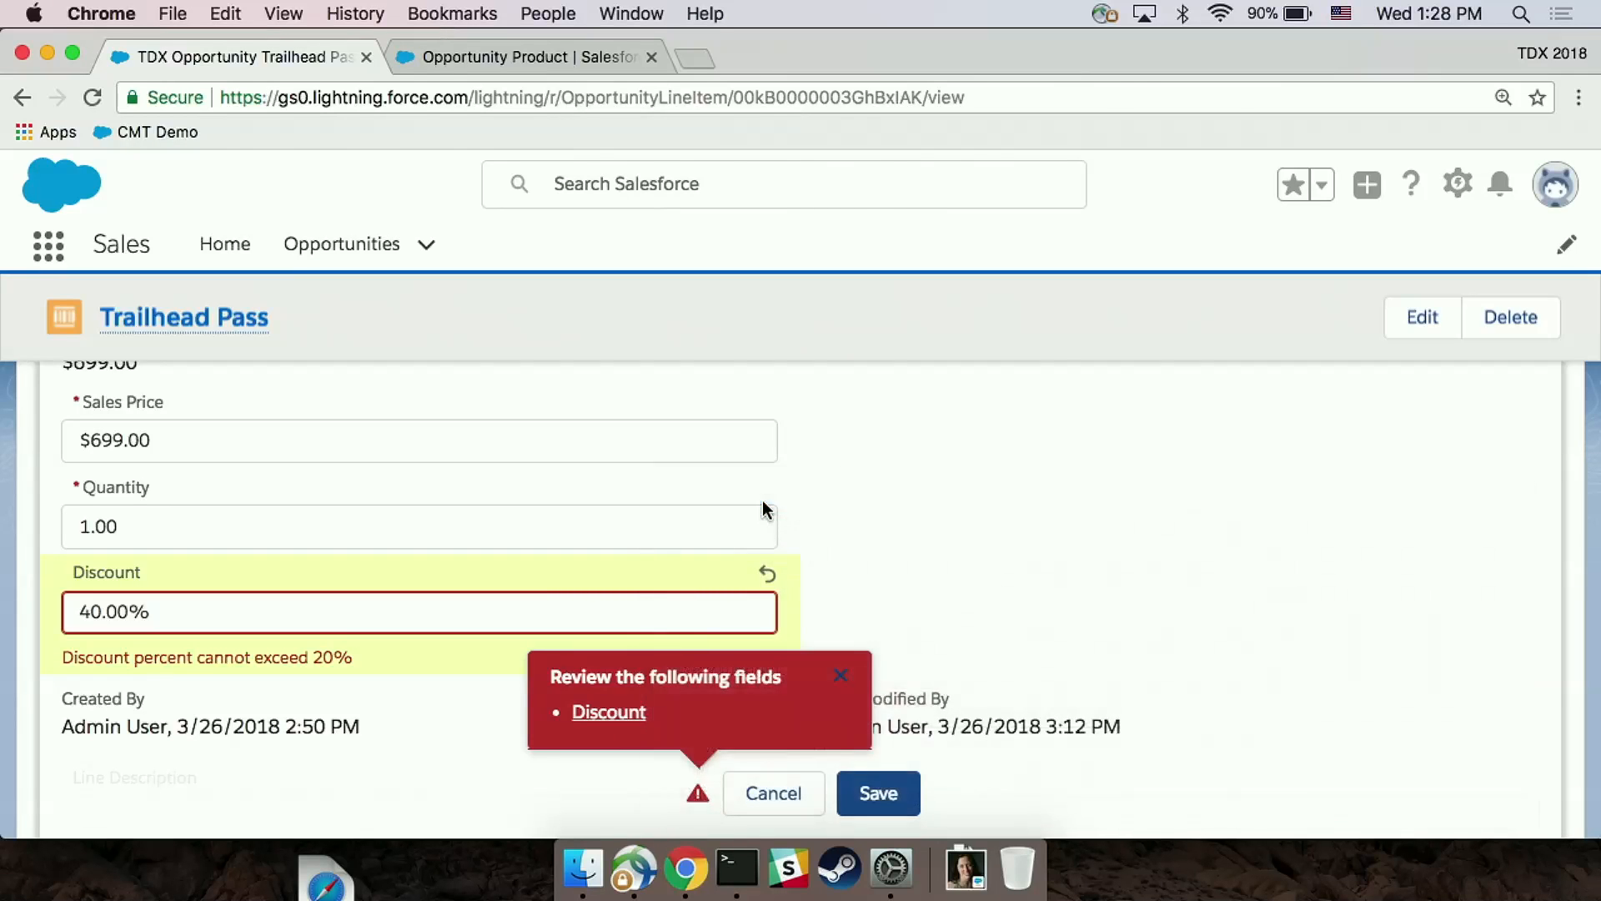
left_click(1505, 169)
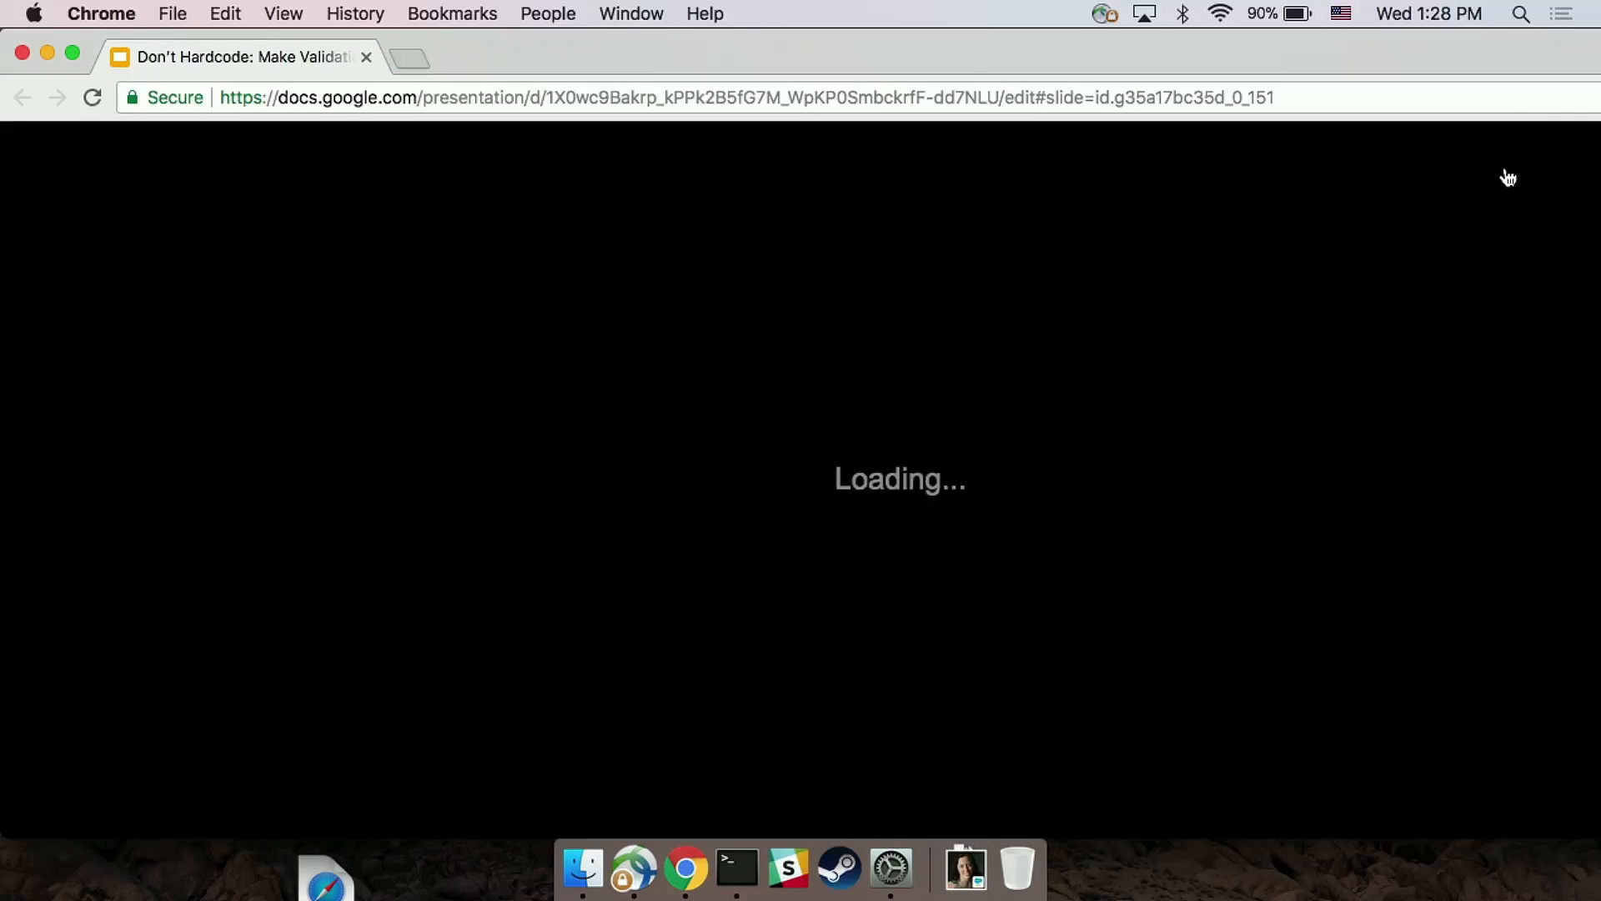